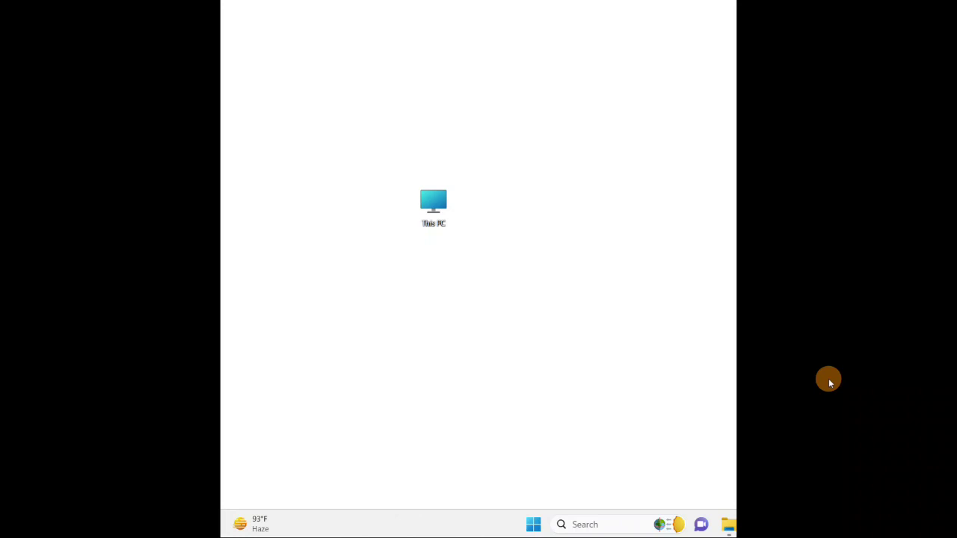
Step: Open Computer Management for This PC and narrow its window so it fits fully on the desktop
right_click(435, 210)
click(482, 372)
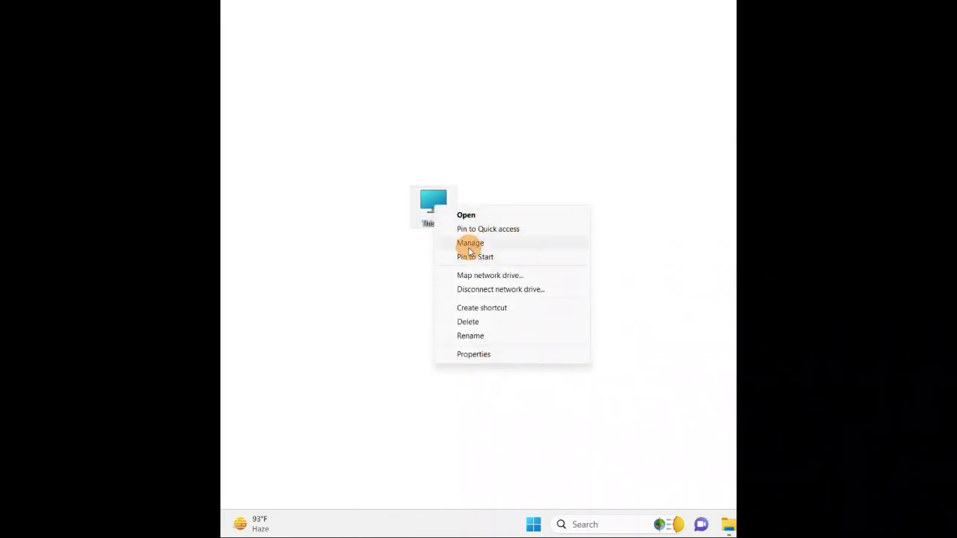
click(470, 246)
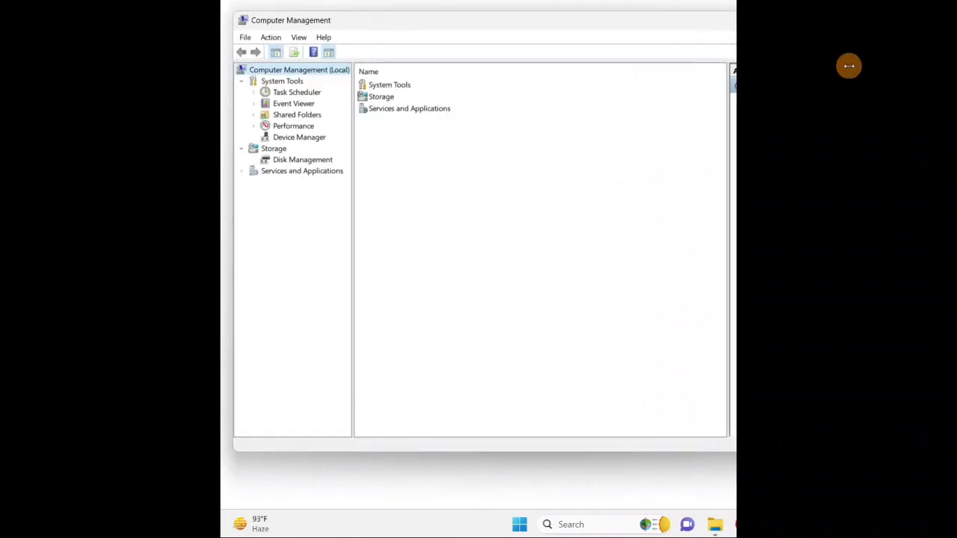
drag(848, 82, 699, 68)
drag(543, 23, 549, 20)
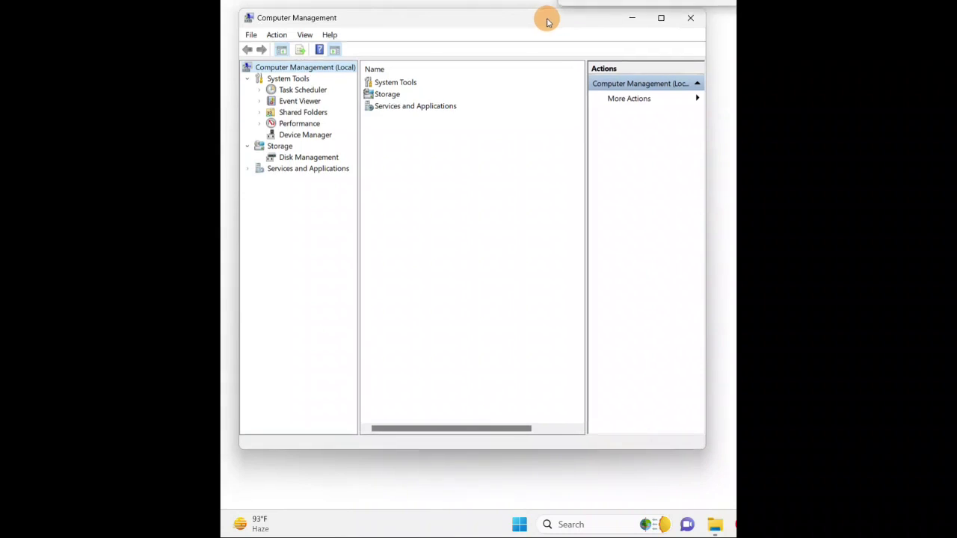
Step: Show Device Manager in Computer Management and expand the Audio inputs and outputs category
click(314, 137)
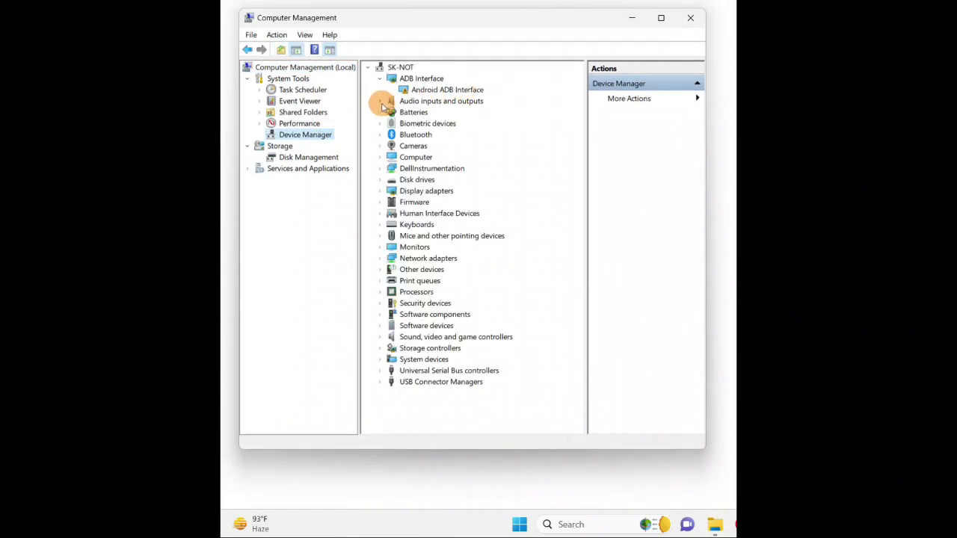
click(380, 101)
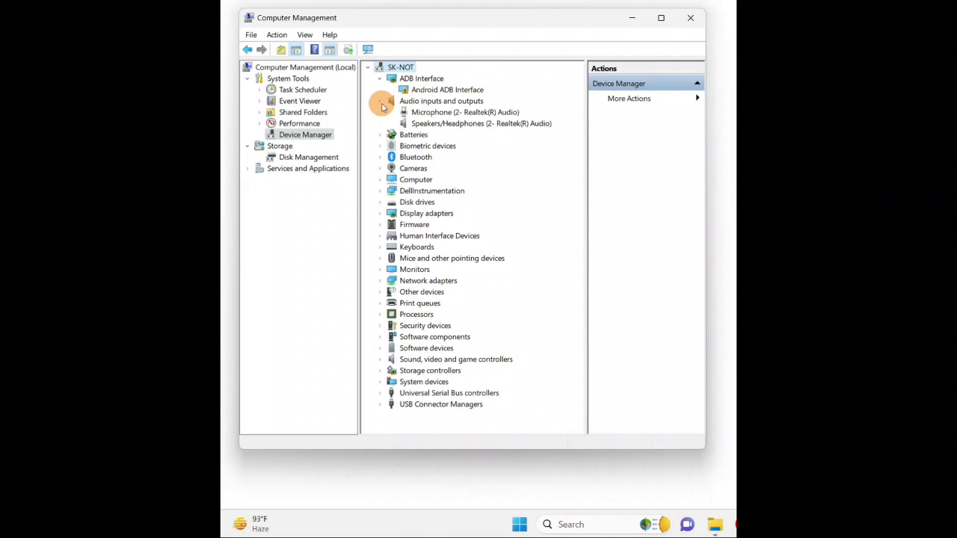
click(432, 122)
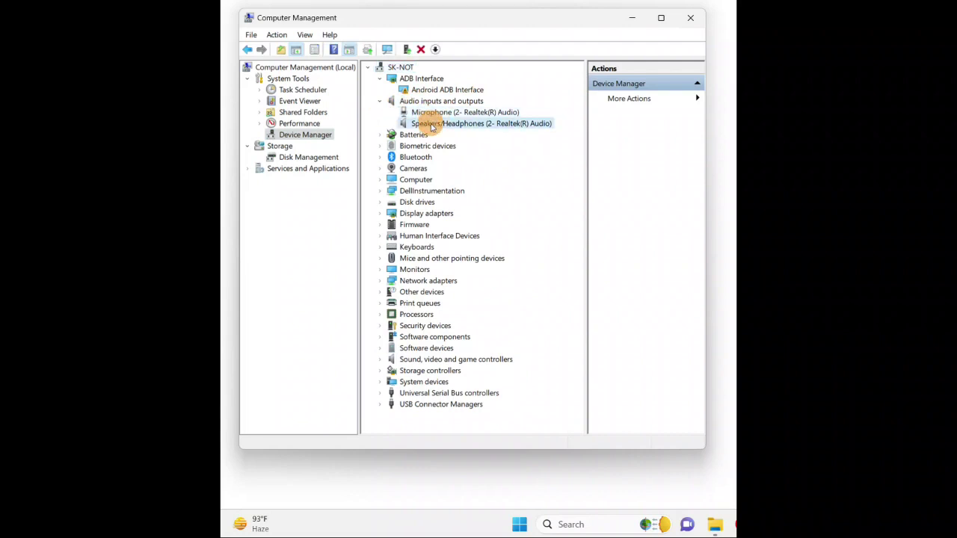
Step: Review the driver information and driver options in the Realtek Microphone's properties, then close them
click(431, 113)
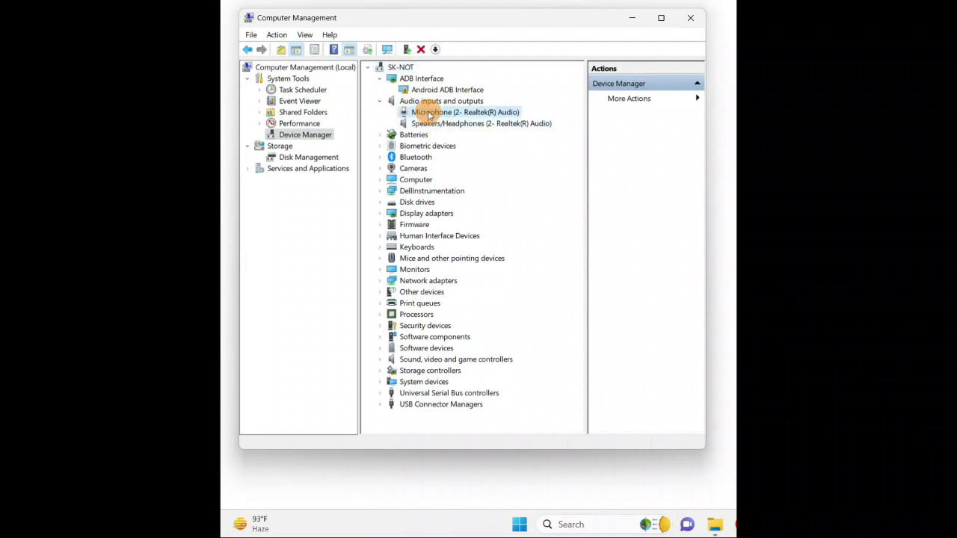
right_click(430, 113)
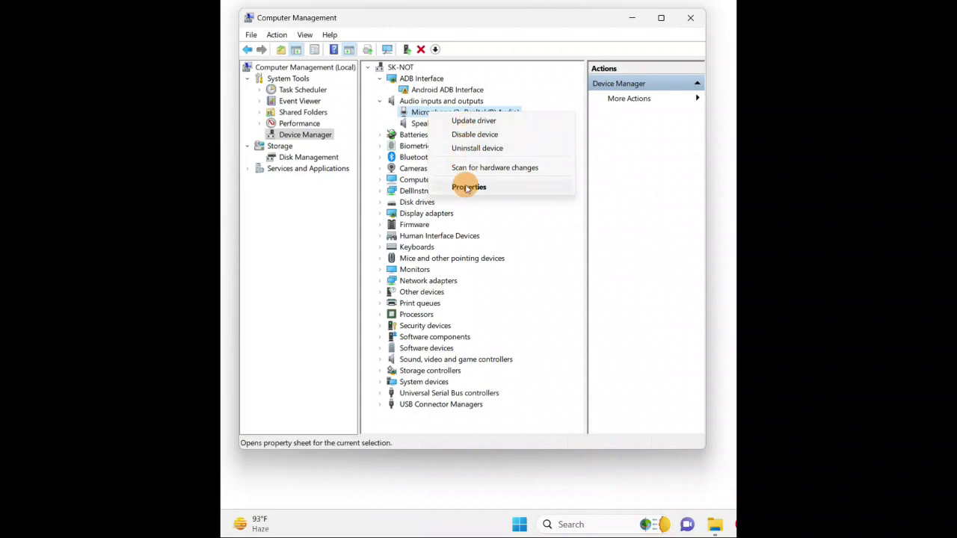
click(466, 187)
drag(497, 98, 606, 69)
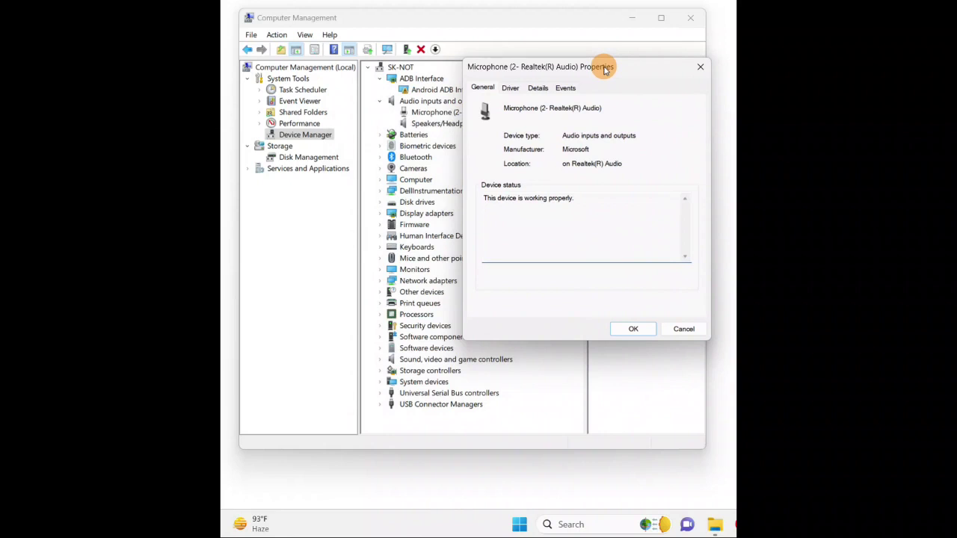
click(510, 89)
drag(600, 69, 573, 58)
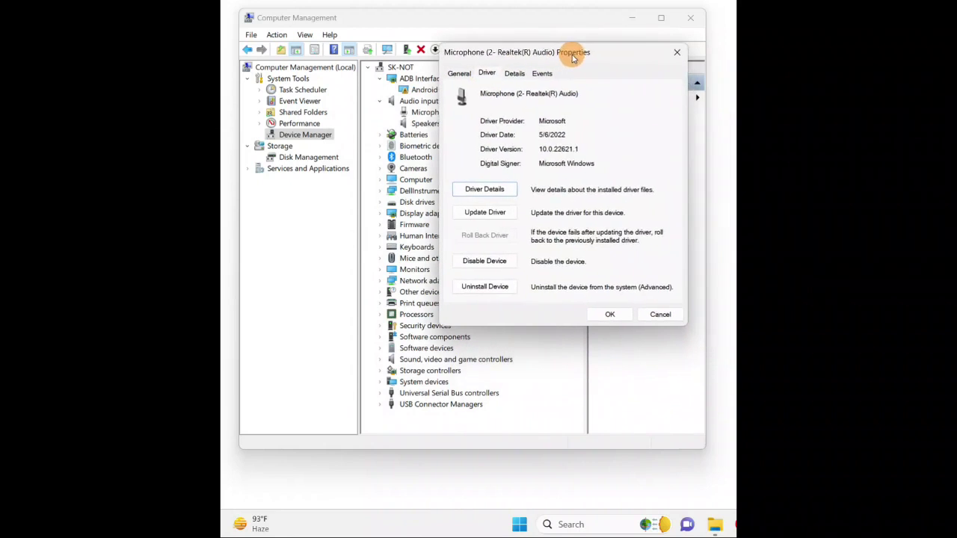
click(474, 223)
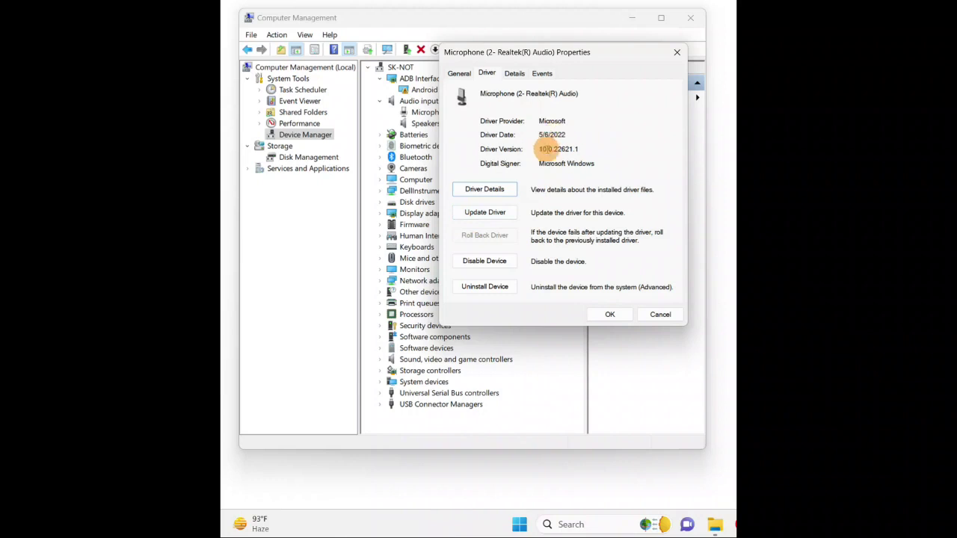
drag(608, 52, 586, 58)
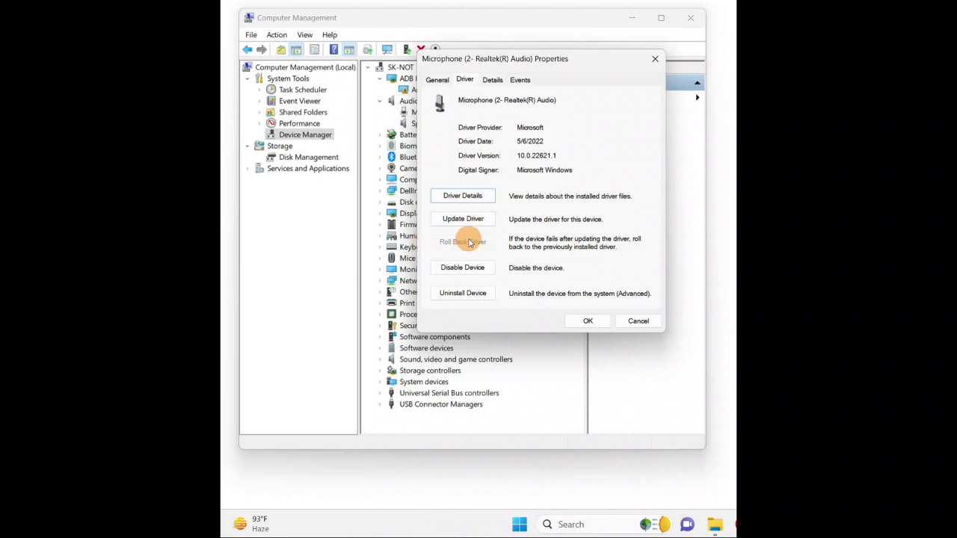
click(655, 59)
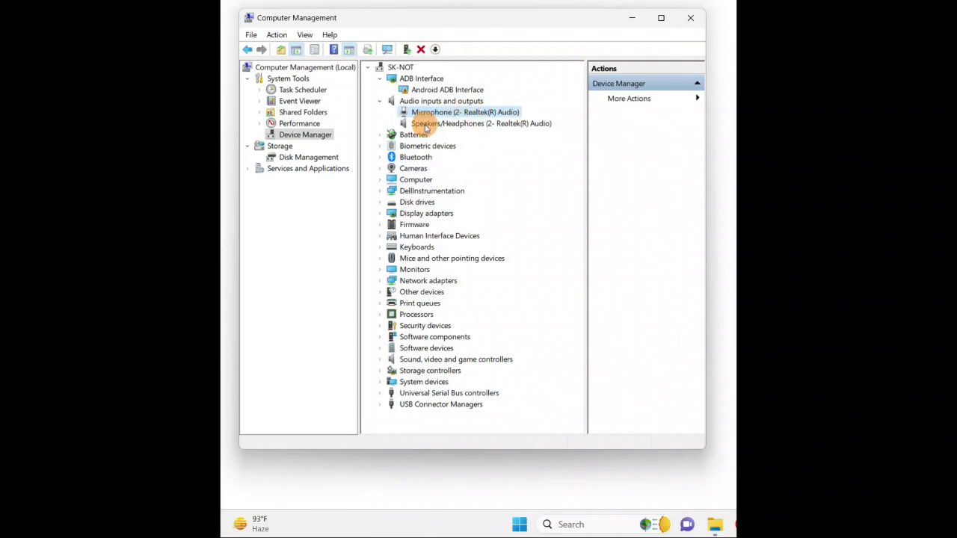
Step: Review the driver information in the Realtek Speakers/Headphones properties, then close them
click(426, 125)
right_click(426, 126)
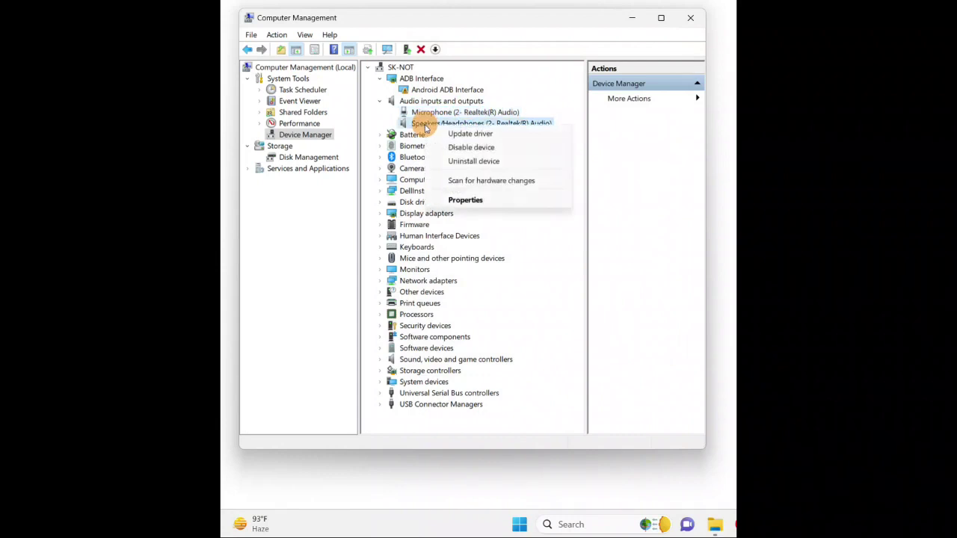
click(479, 199)
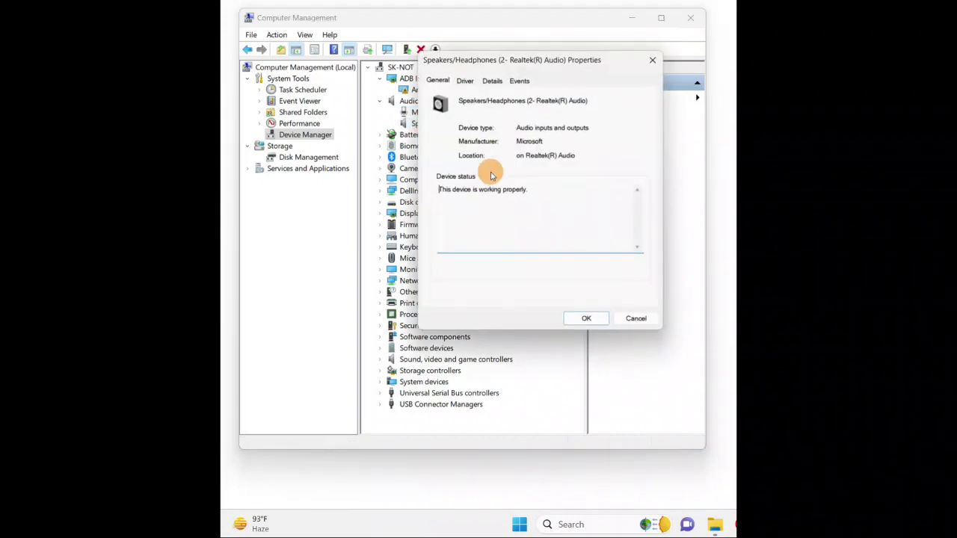
click(492, 80)
click(467, 81)
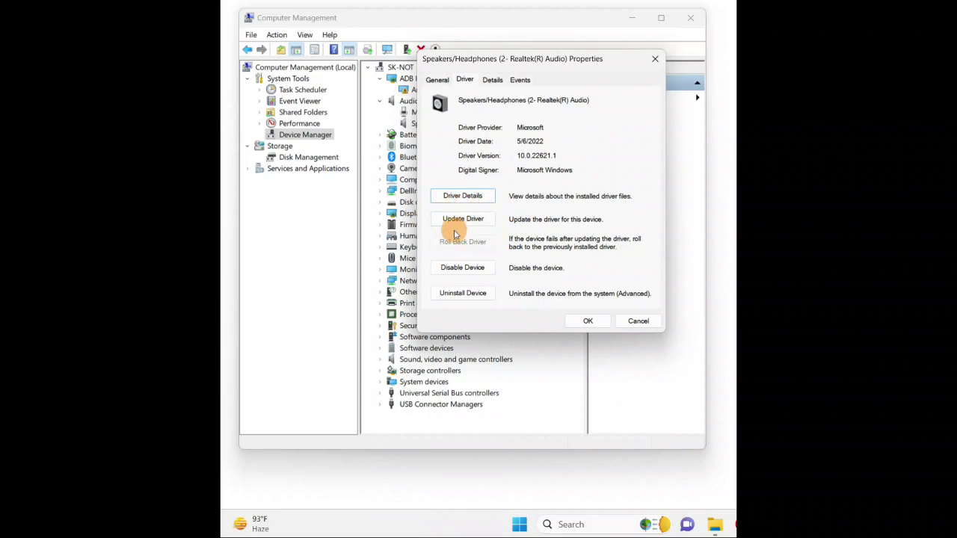
click(655, 58)
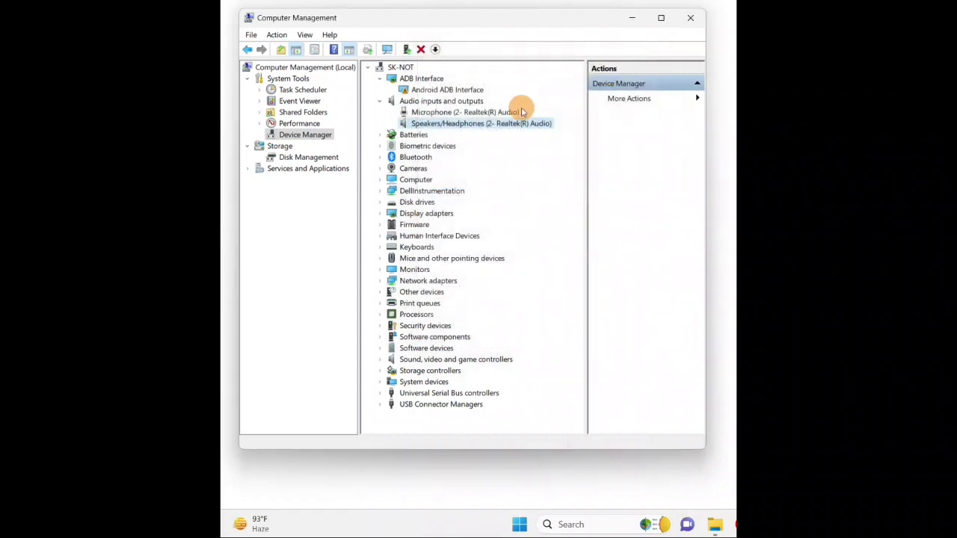
right_click(430, 127)
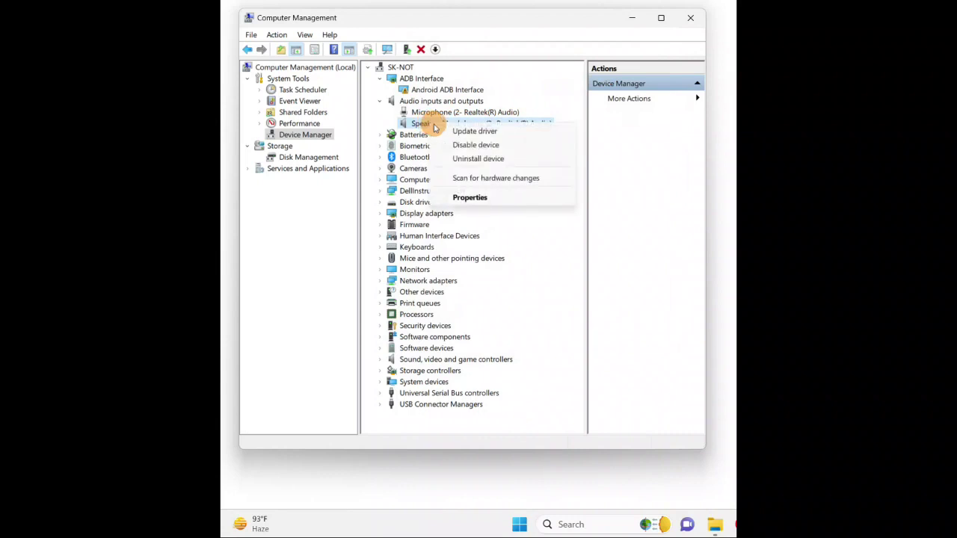
click(470, 146)
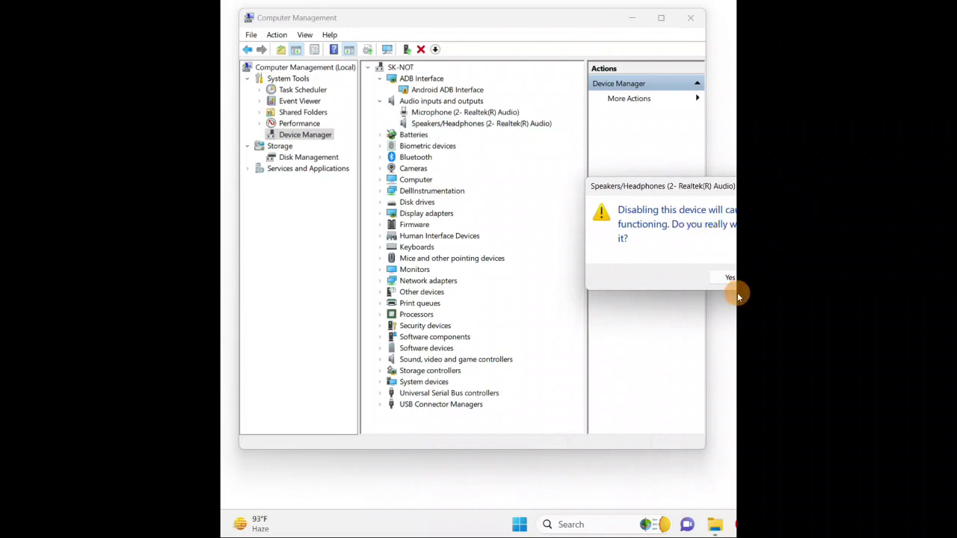
drag(731, 186, 551, 156)
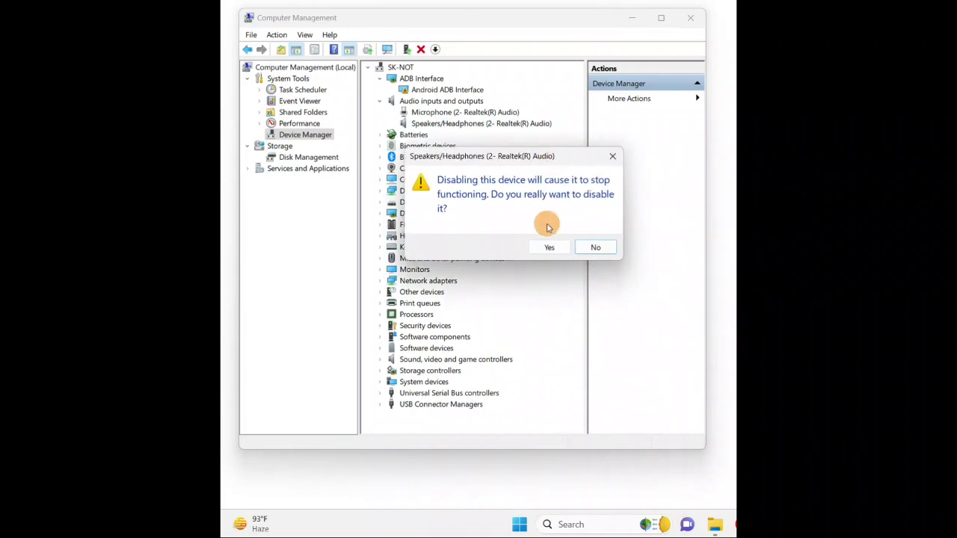
click(613, 155)
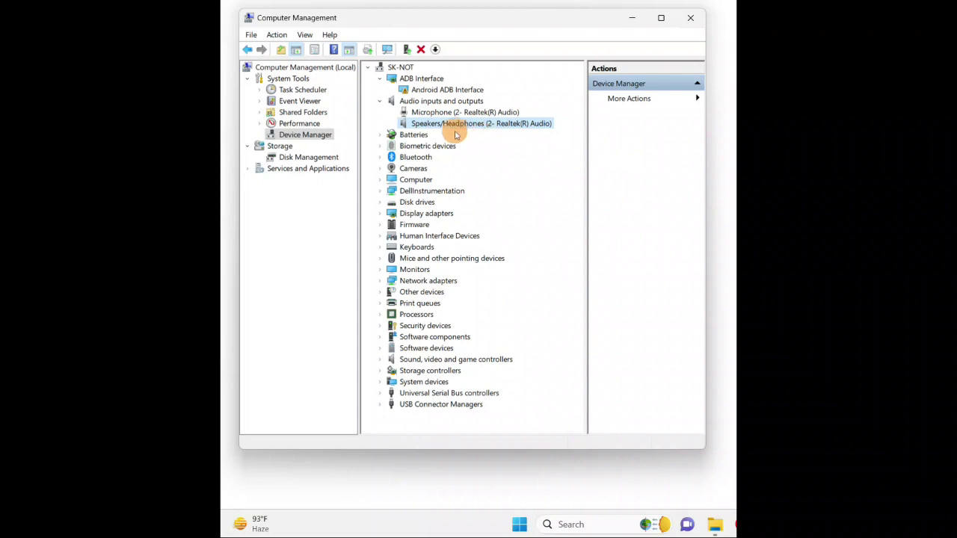
Step: Run a driver update for the Realtek Microphone, letting Windows search automatically for drivers
click(438, 113)
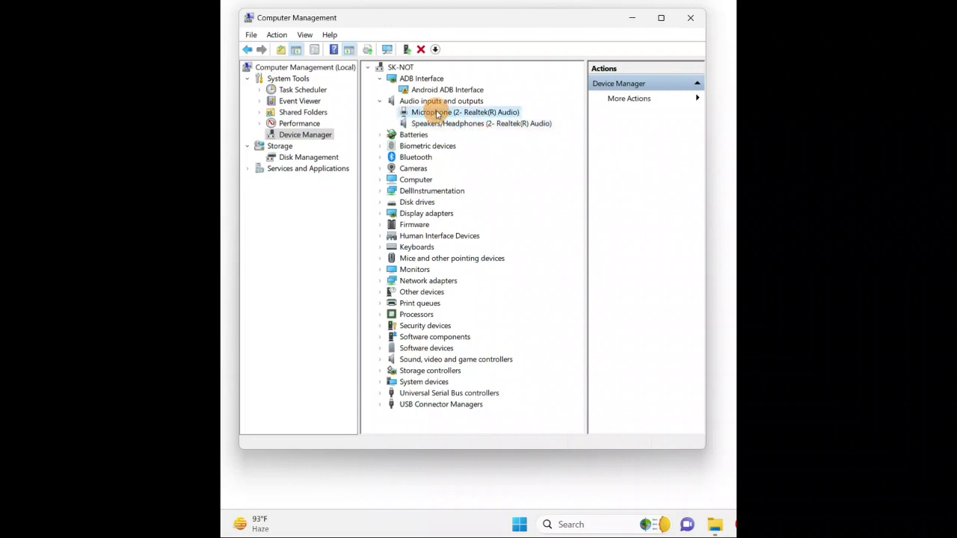
right_click(438, 113)
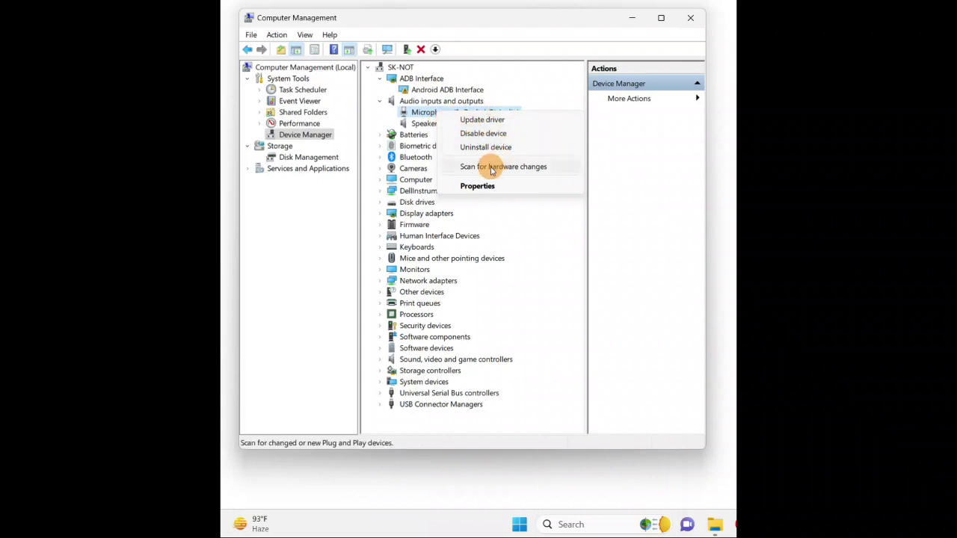
click(491, 122)
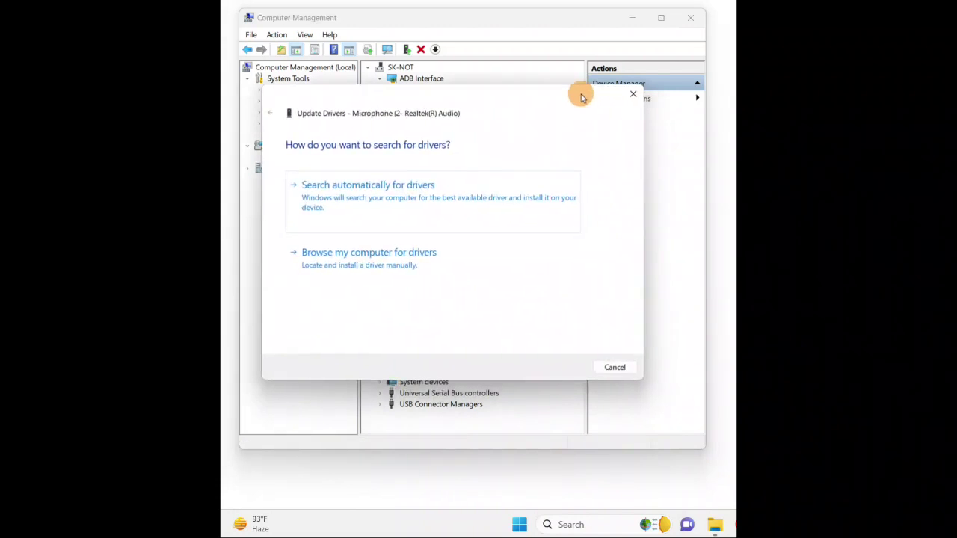
click(373, 197)
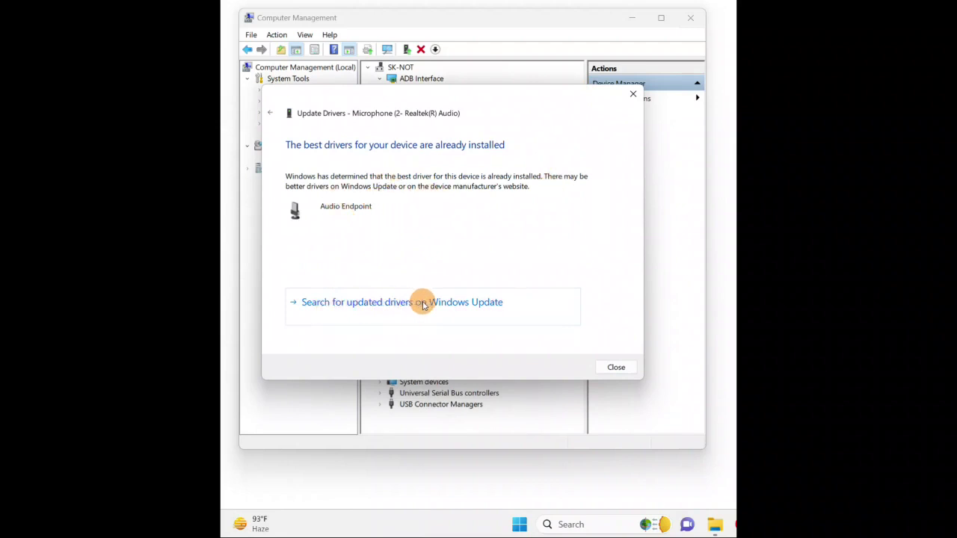
Step: Continue the microphone driver search in Windows Update, check for updates there, and close Settings
click(461, 303)
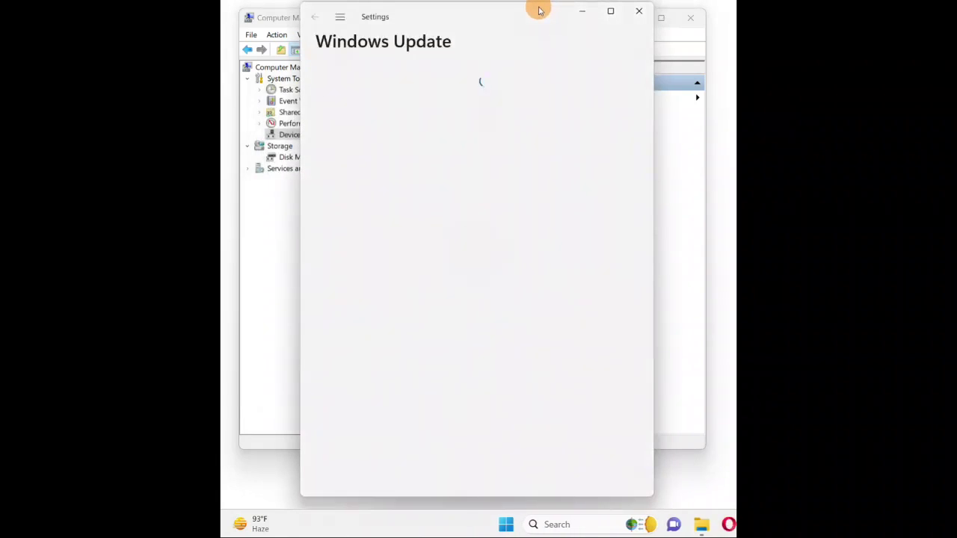
drag(539, 10, 517, 7)
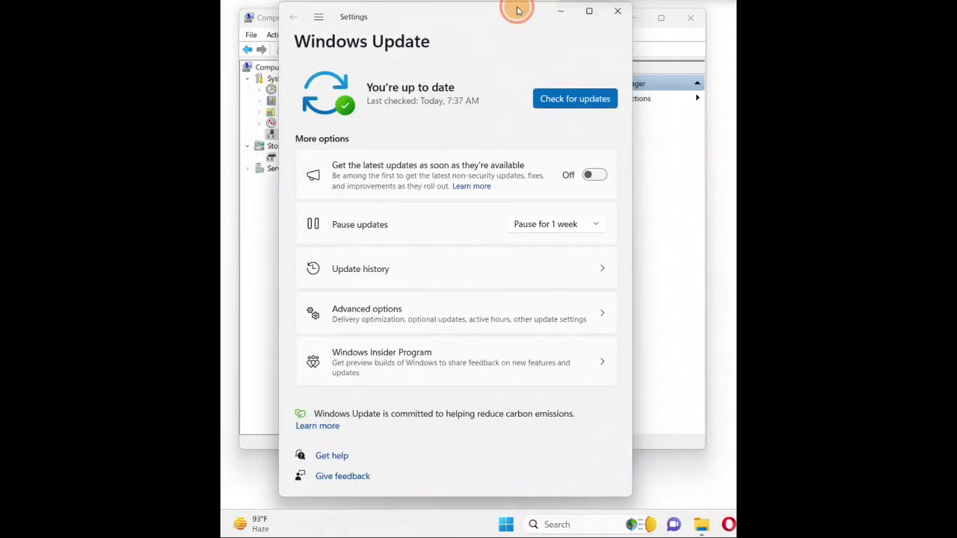
click(573, 99)
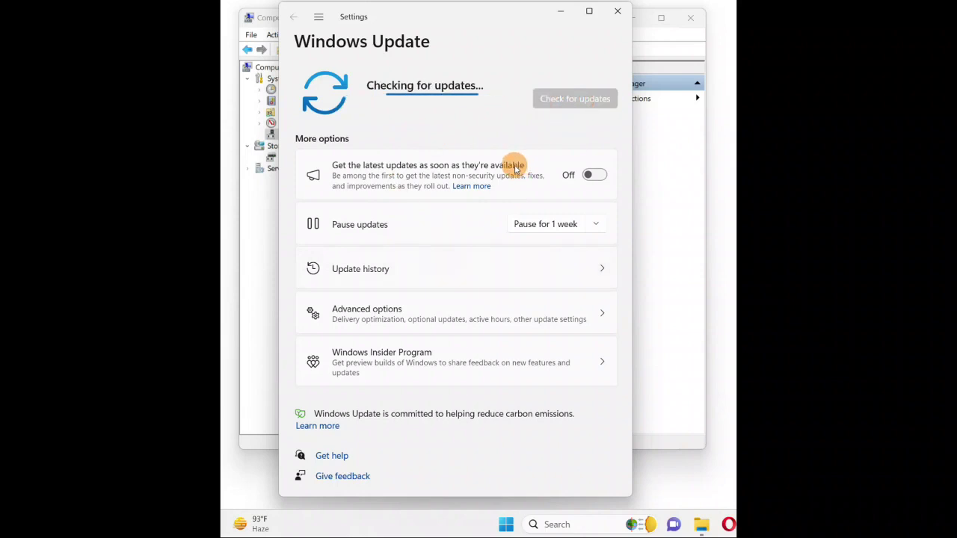
click(617, 15)
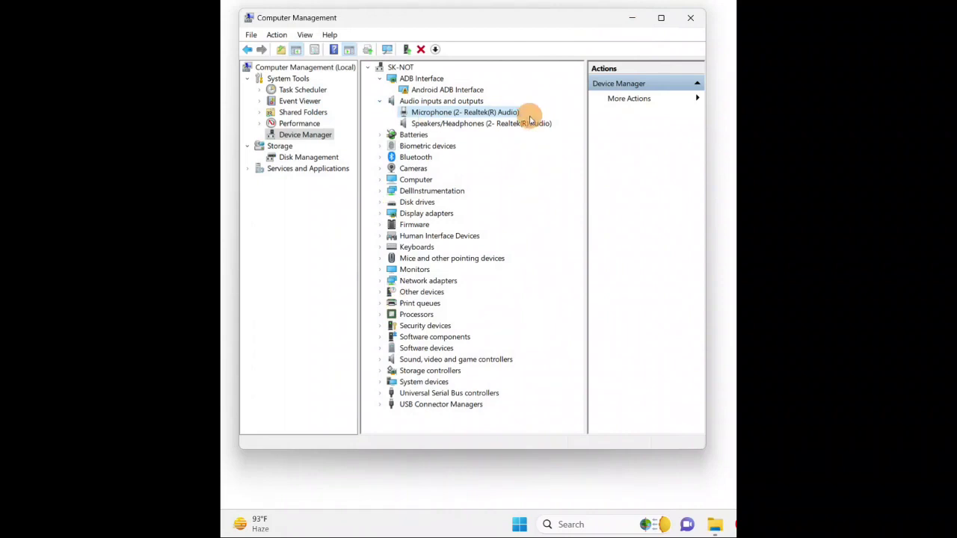
click(457, 125)
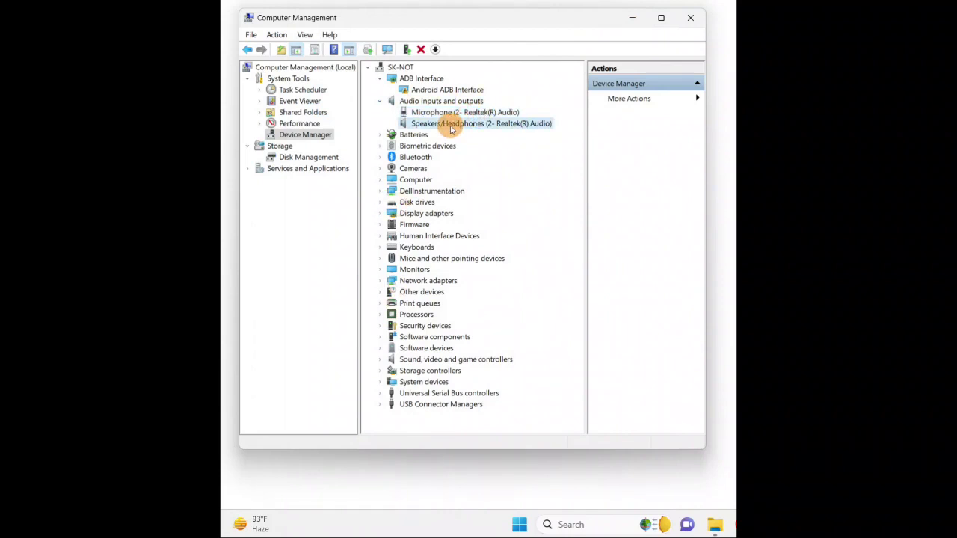
click(449, 117)
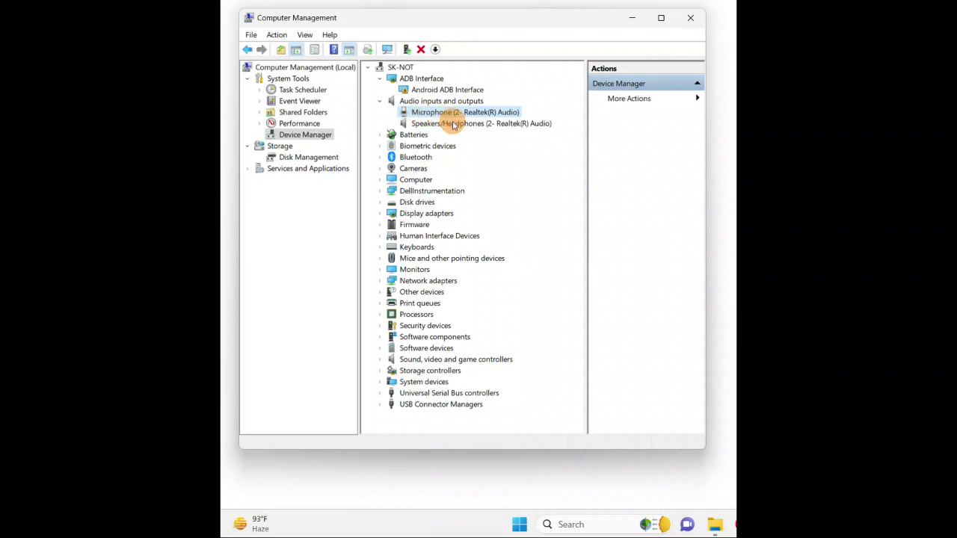
click(452, 125)
click(425, 112)
click(465, 125)
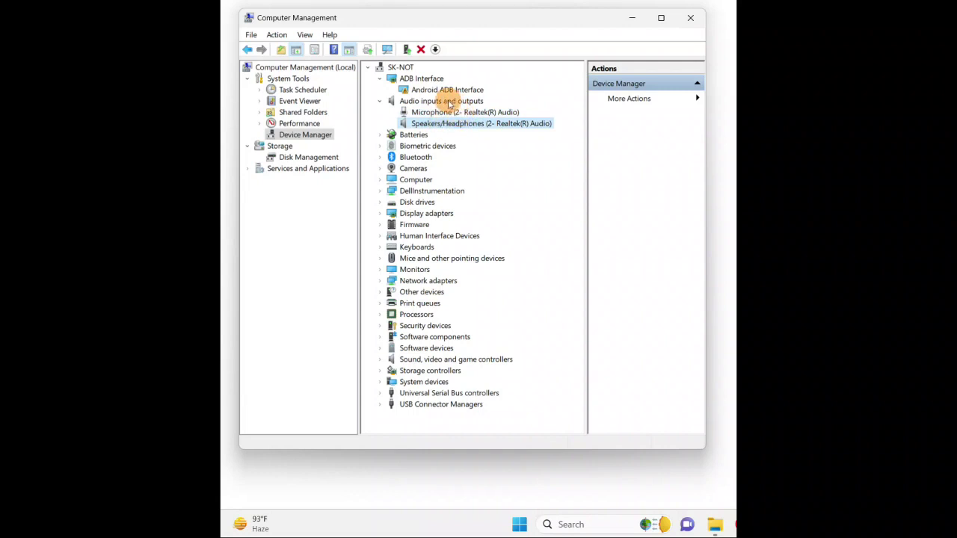
click(450, 112)
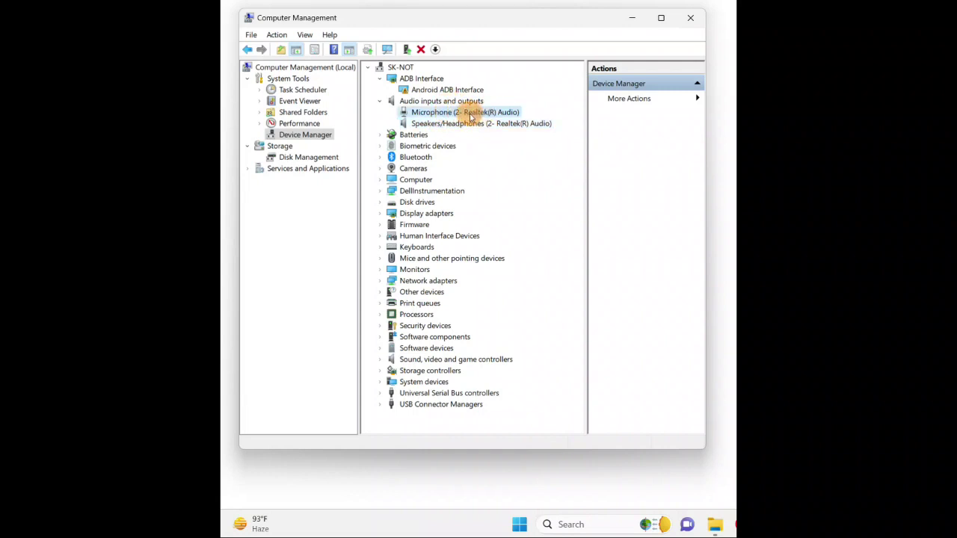
click(521, 124)
click(467, 112)
click(526, 126)
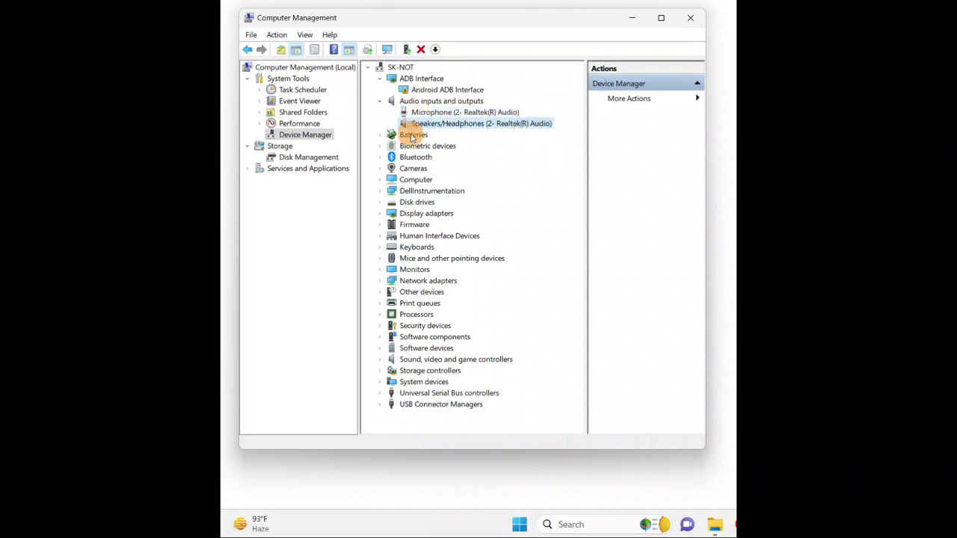
click(457, 112)
click(447, 124)
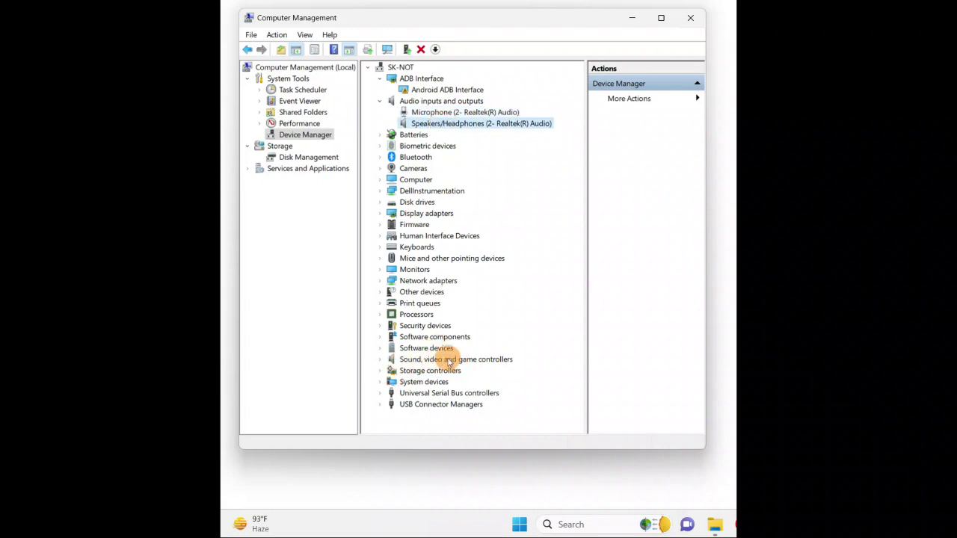
Step: Expand the Sound, video and game controllers category and open the properties of the AirPods Pro device
click(387, 363)
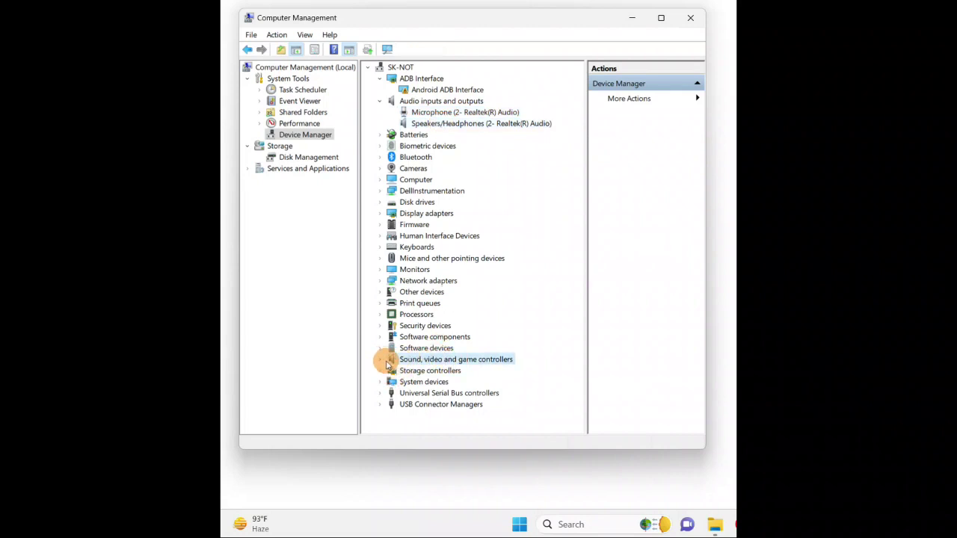
click(386, 364)
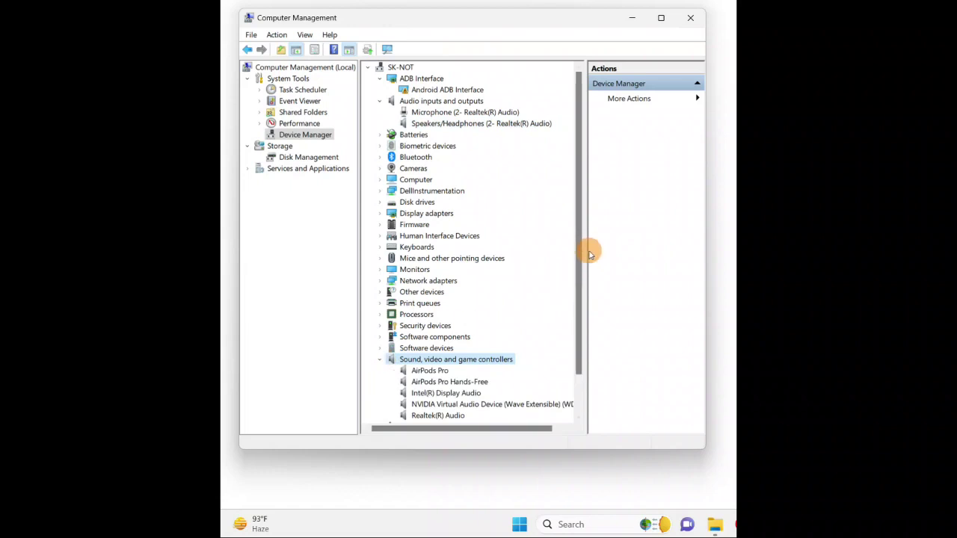
drag(581, 253, 569, 303)
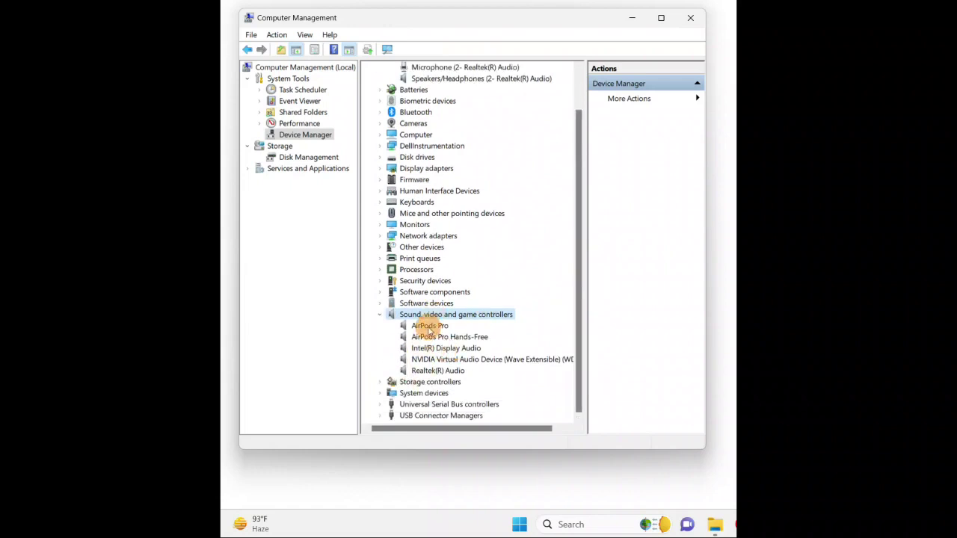
right_click(424, 329)
click(463, 402)
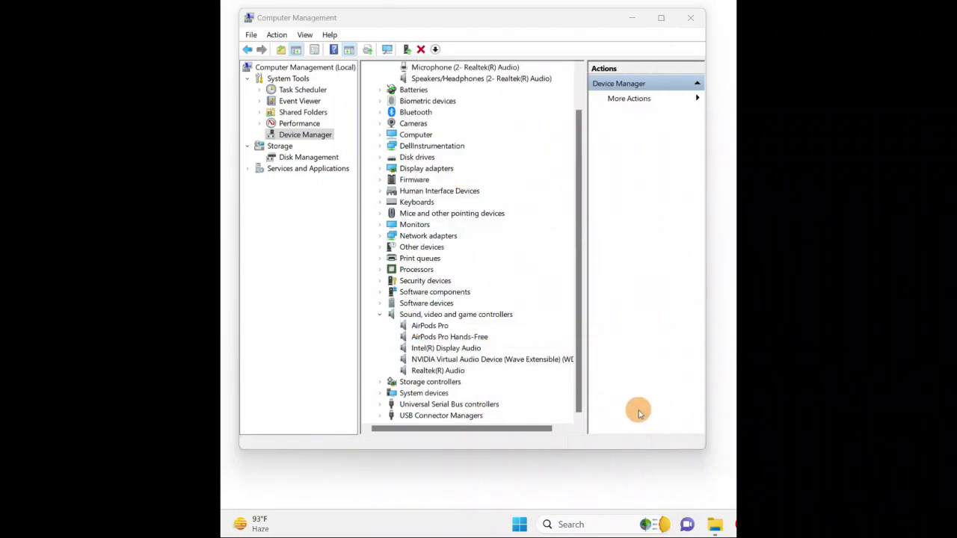
right_click(430, 329)
click(465, 400)
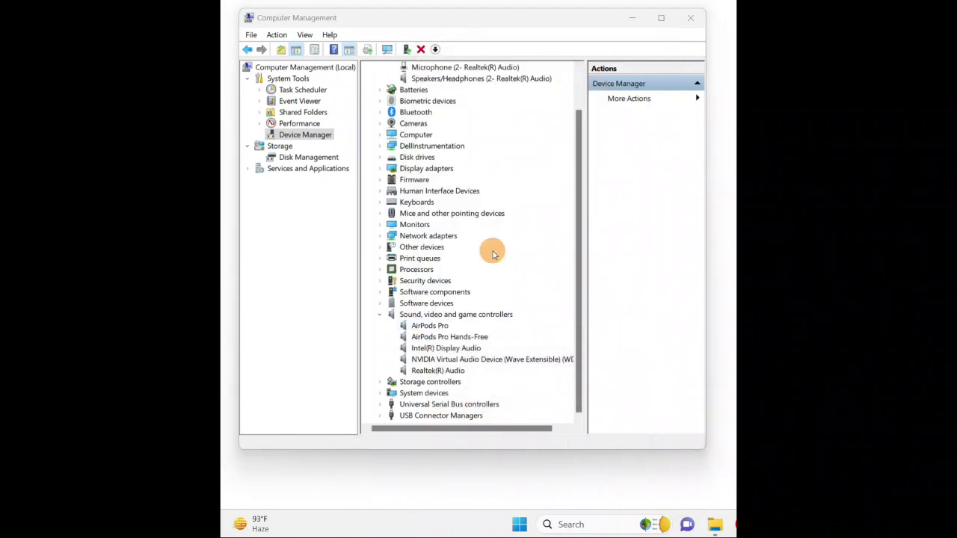
Step: Review the driver information in the Intel(R) Display Audio properties, then close them
right_click(433, 351)
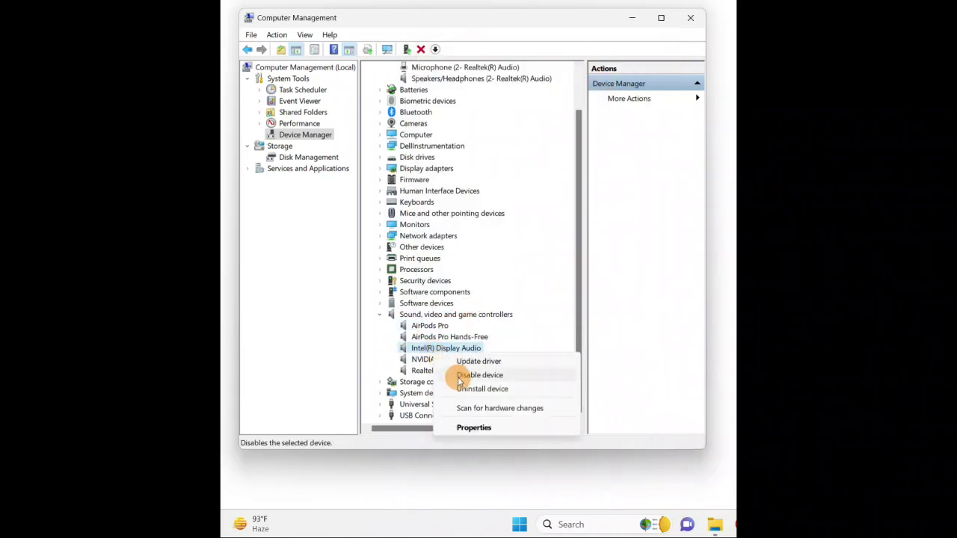
click(465, 427)
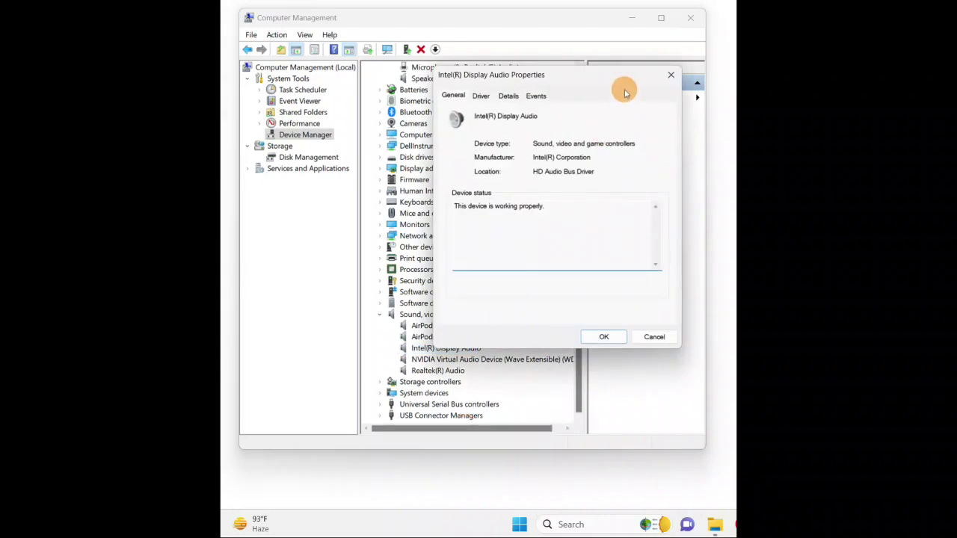
click(480, 96)
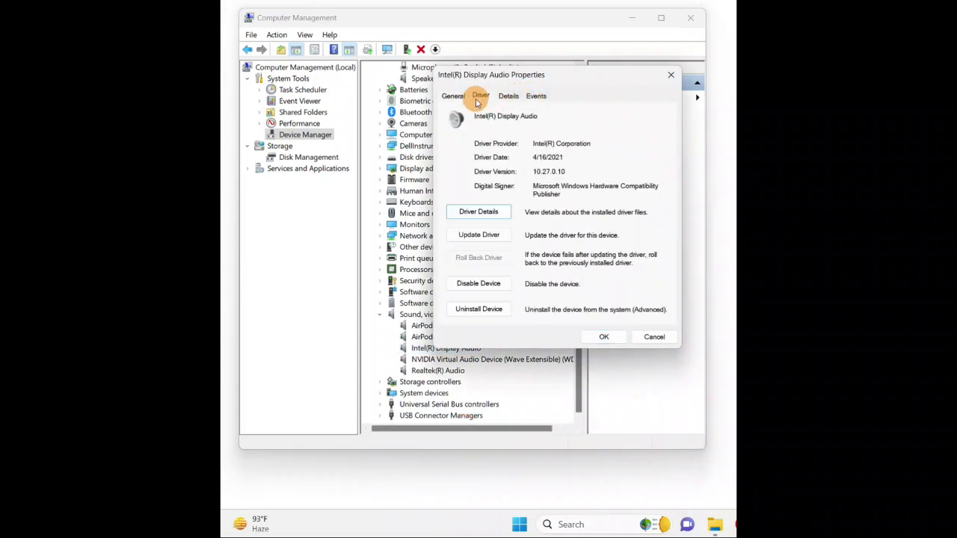
click(670, 75)
click(422, 326)
click(420, 347)
click(425, 336)
click(420, 326)
drag(578, 241, 588, 167)
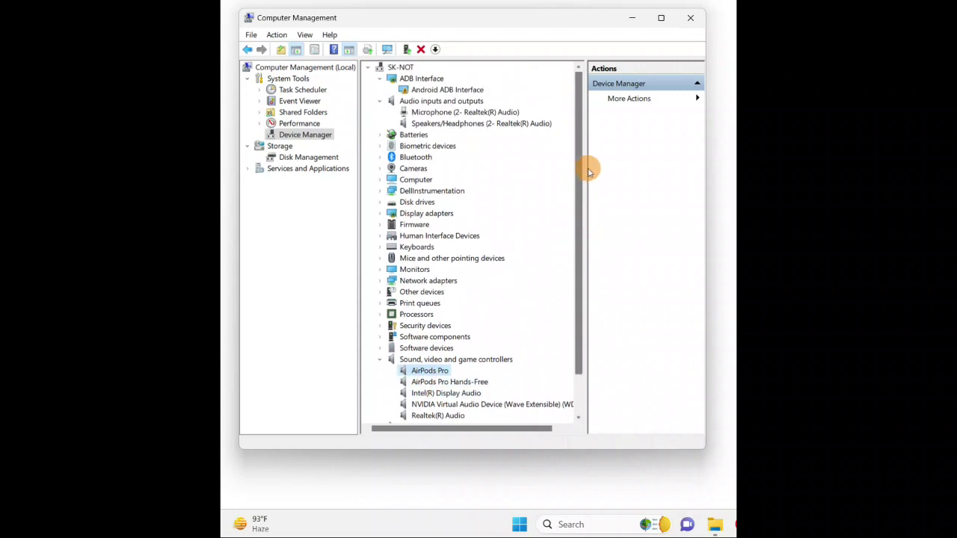
Step: Examine the update, disable and uninstall options offered for the Realtek Speakers/Headphones, then dismiss them
click(468, 113)
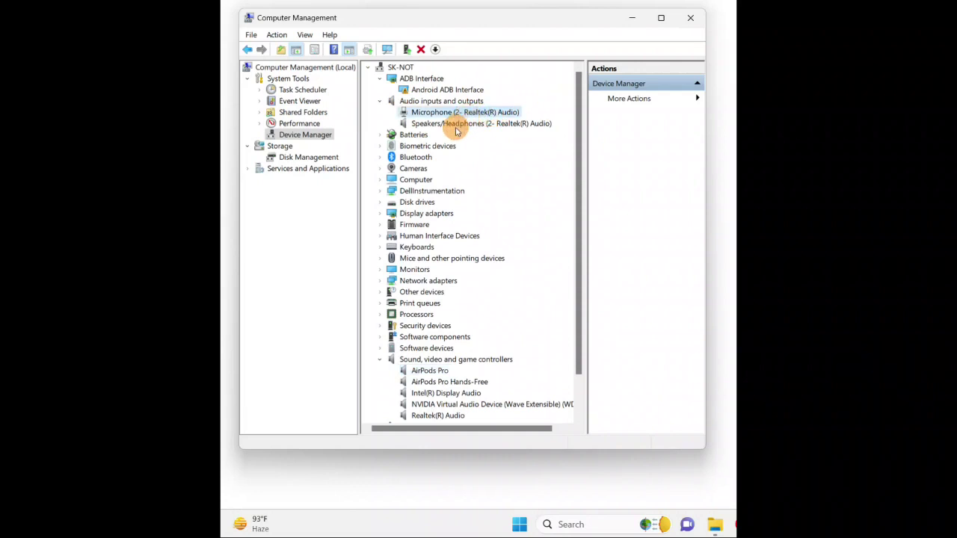
click(456, 125)
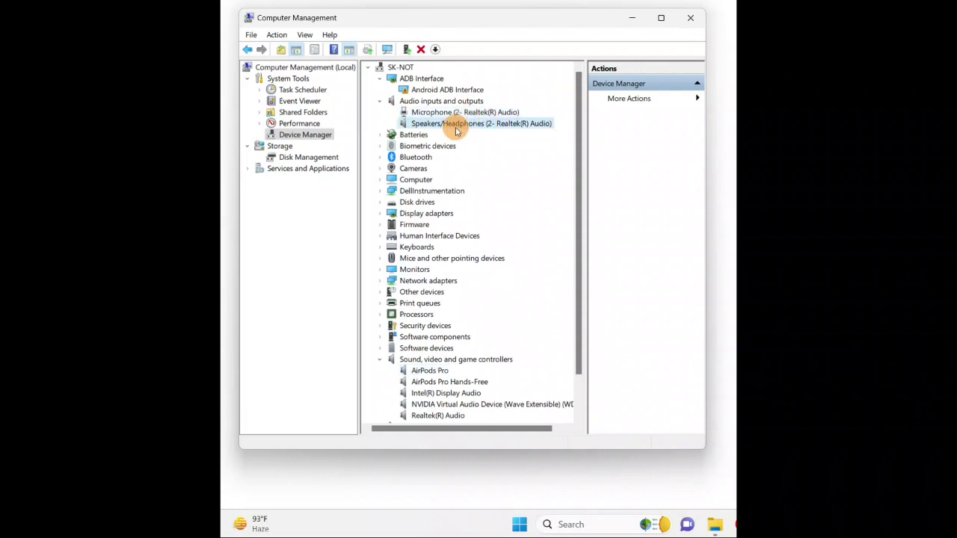
right_click(456, 130)
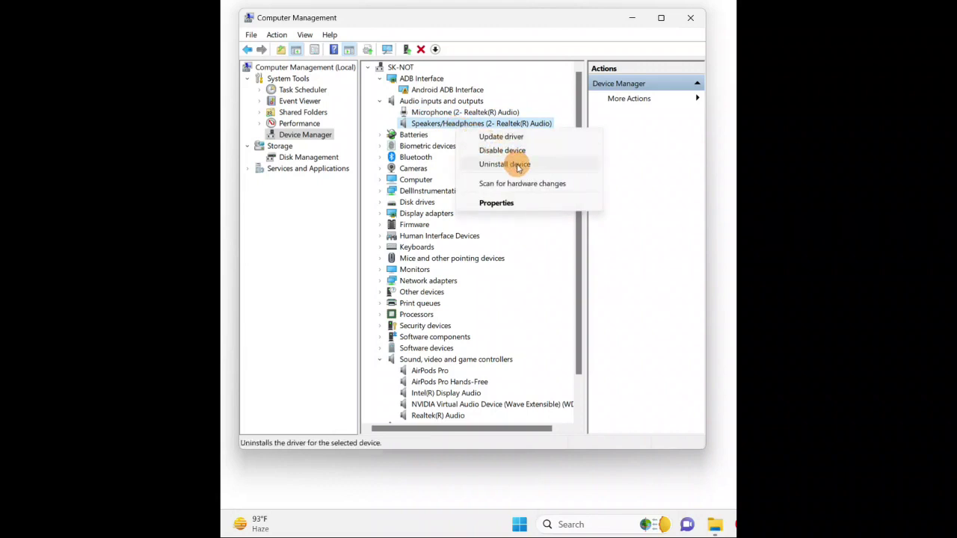
click(577, 228)
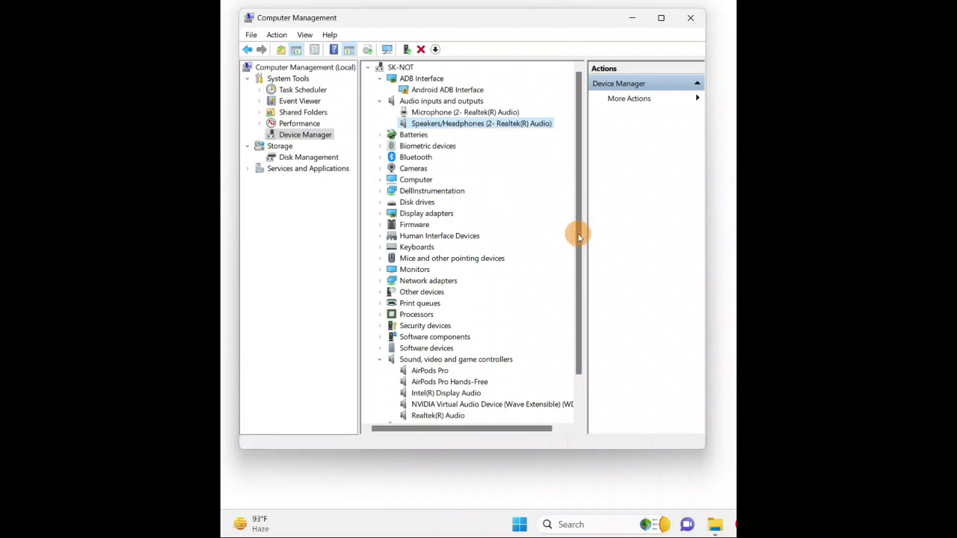
right_click(446, 127)
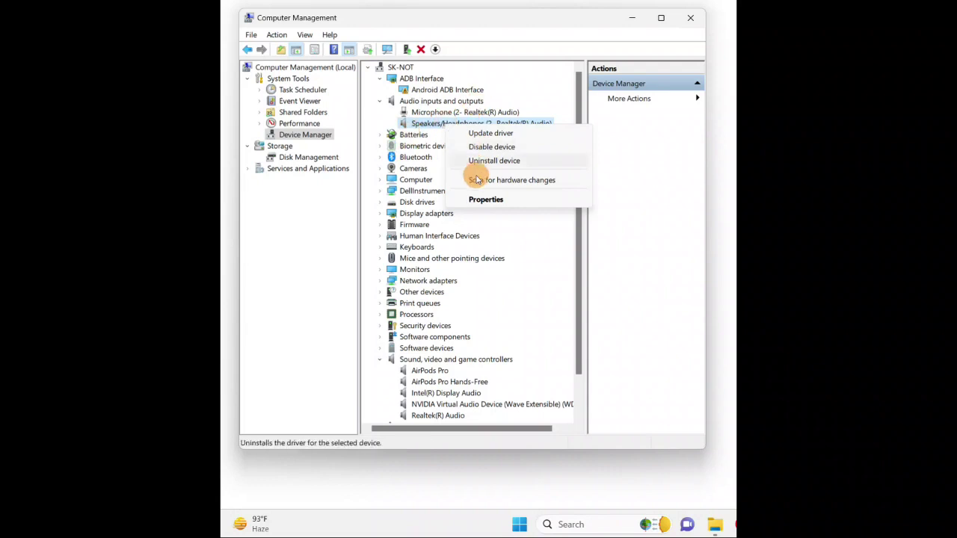
click(581, 273)
Step: Bring up the uninstall confirmation for the Realtek(R) Audio sound controller, then close it without uninstalling
drag(581, 273, 575, 323)
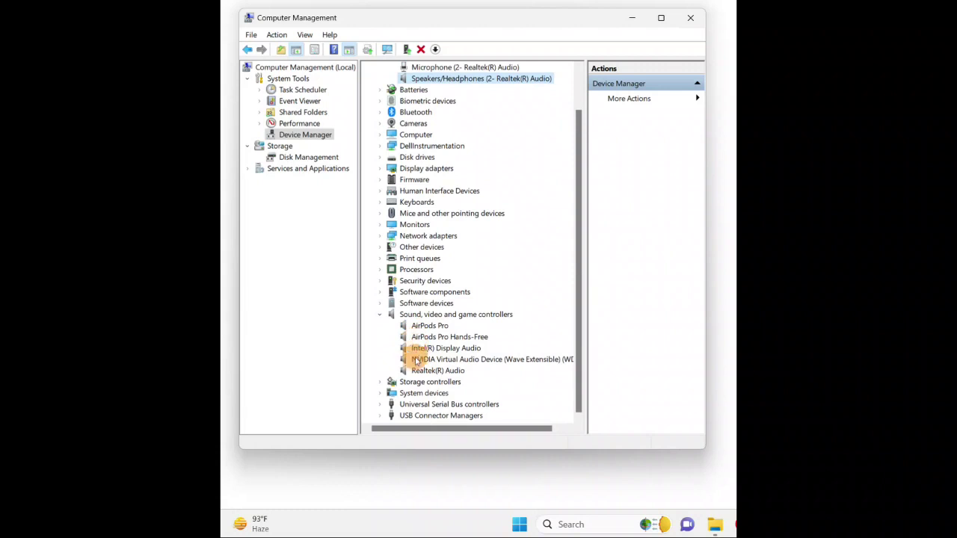
right_click(417, 372)
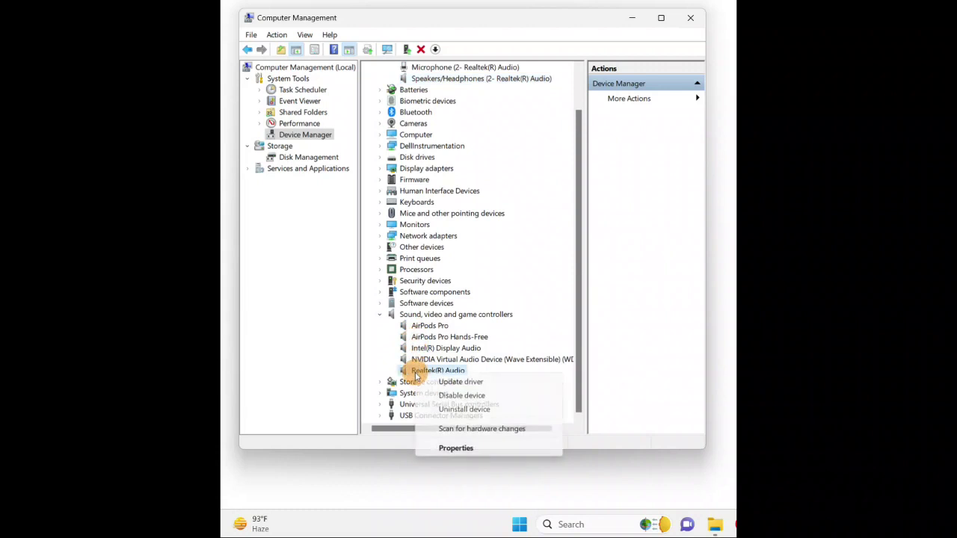
click(464, 414)
drag(668, 192, 455, 157)
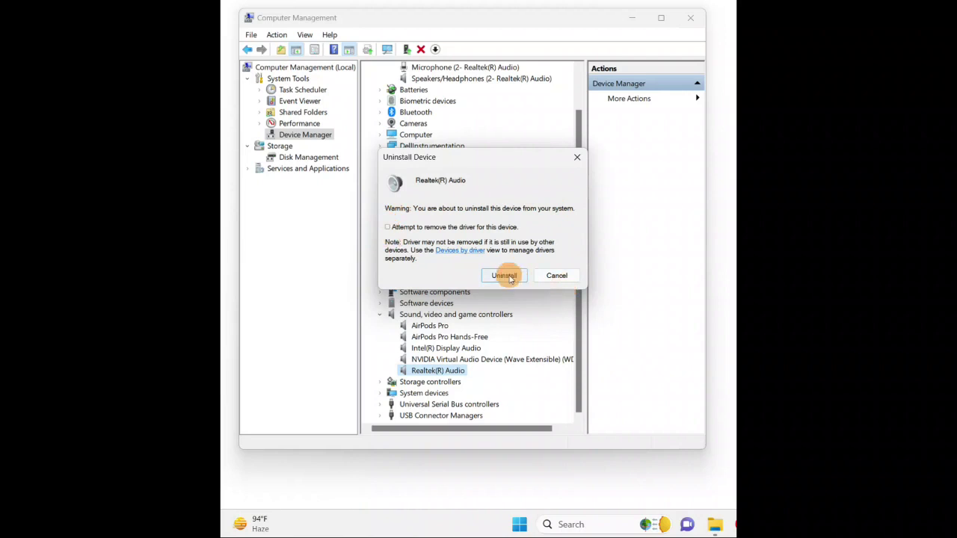
click(577, 157)
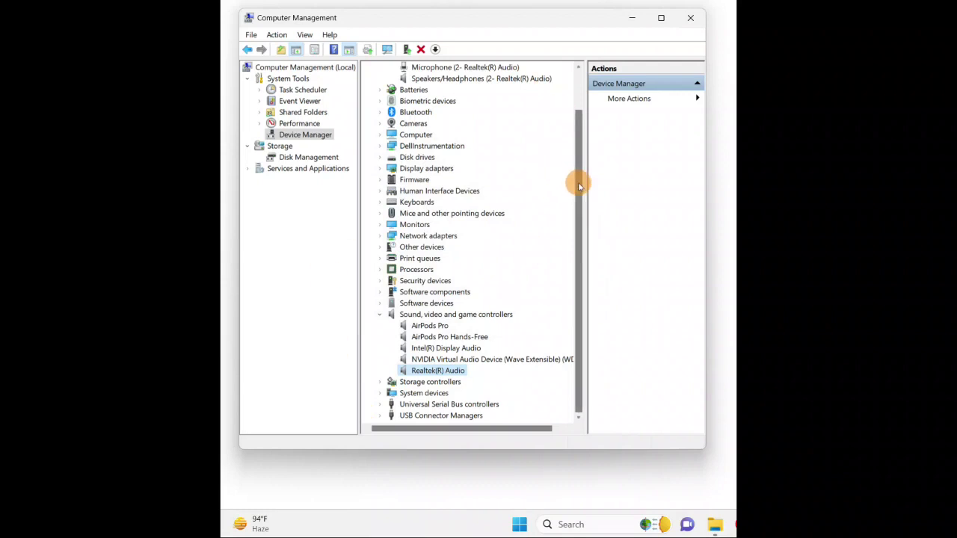
Step: Close the open AirPods Pro properties and exit Computer Management
drag(573, 182, 581, 130)
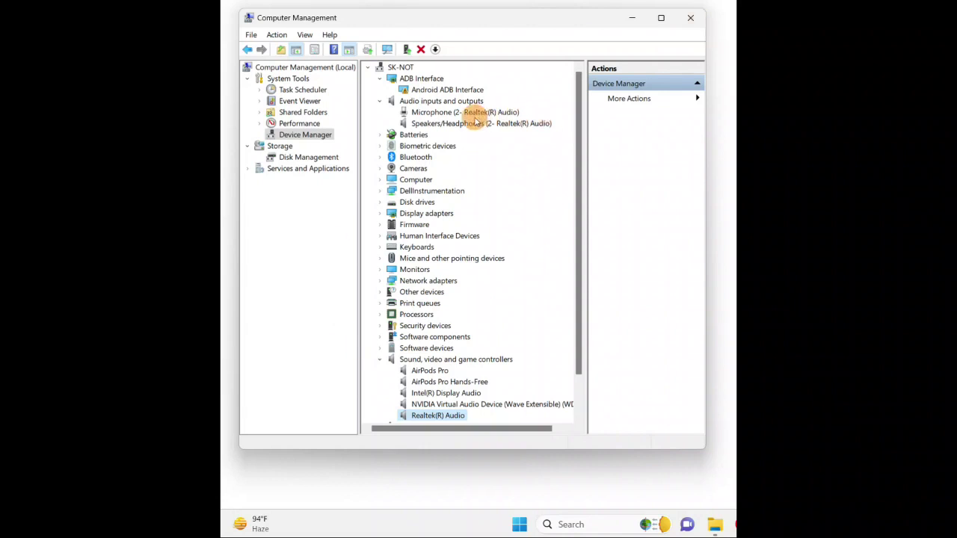
click(690, 17)
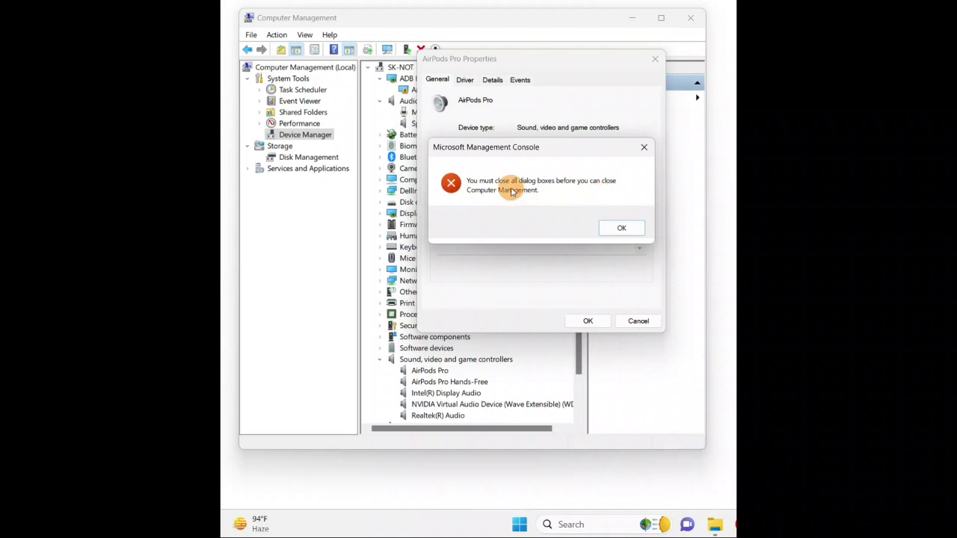
click(626, 229)
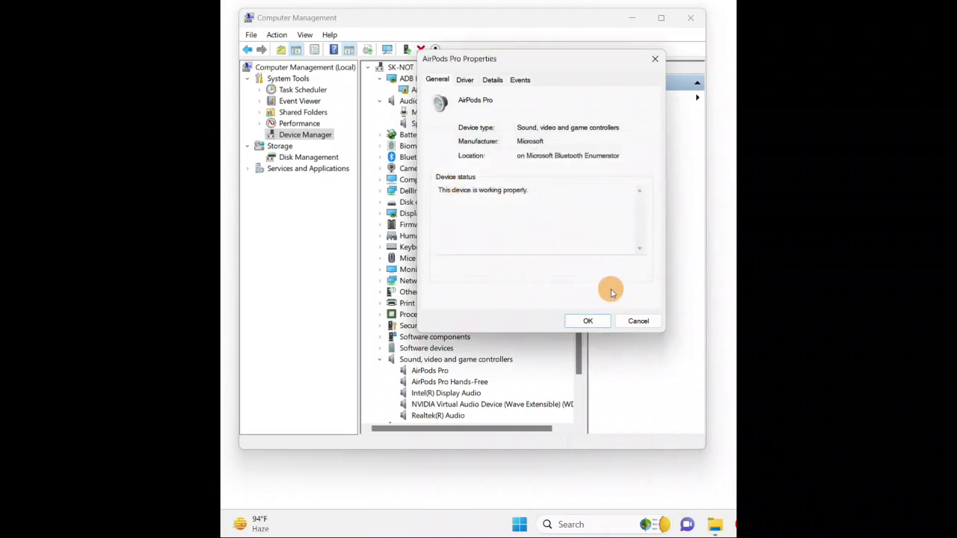
click(592, 321)
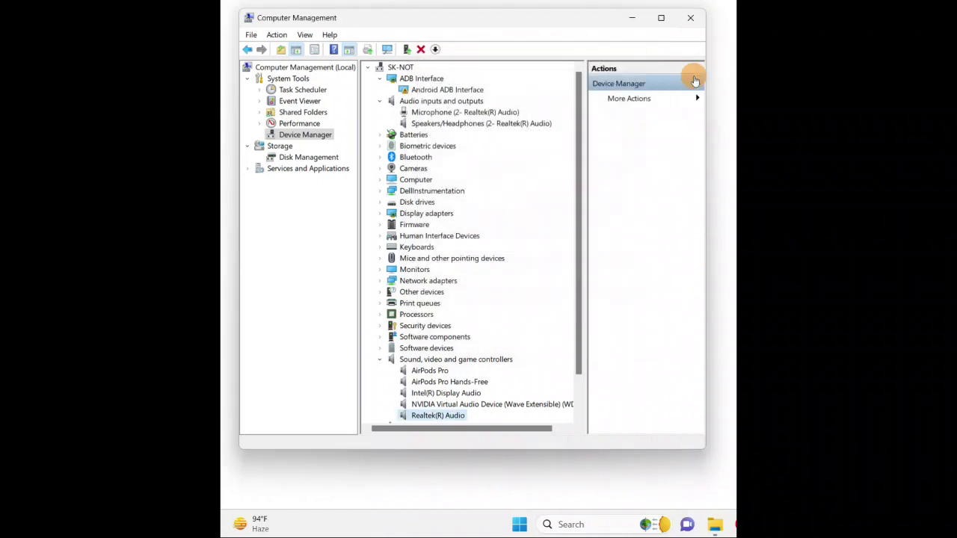
click(692, 17)
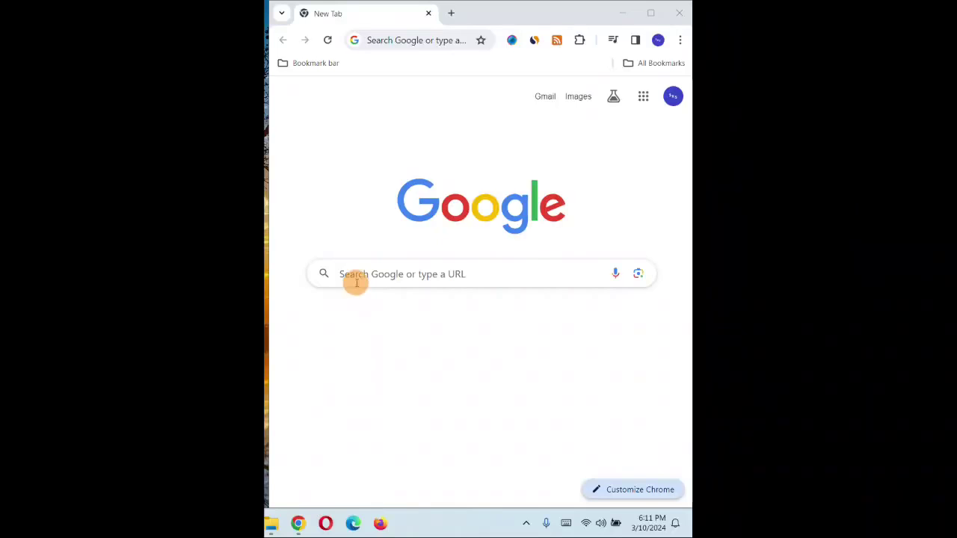
Step: Search Google in Chrome for "dell g7 audio driver download"
click(356, 278)
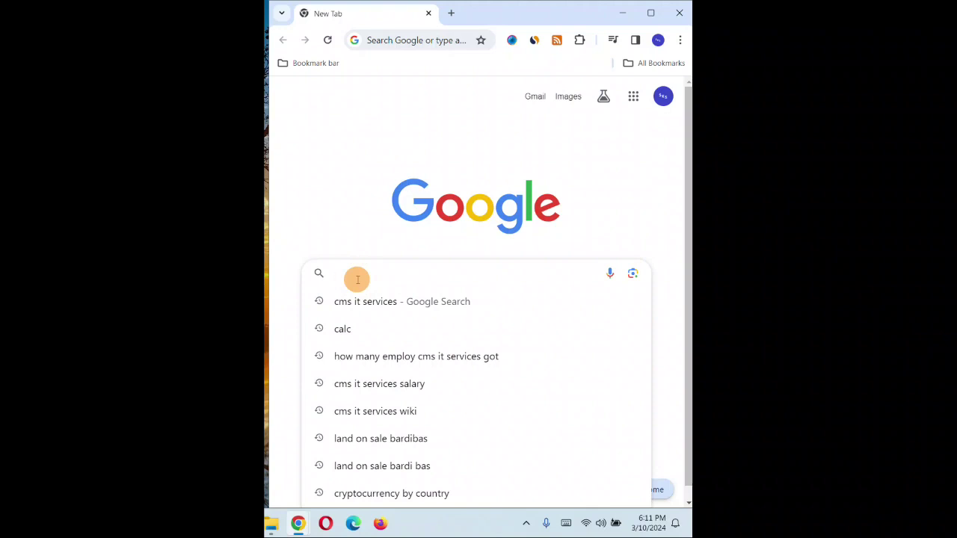
text(dell g)
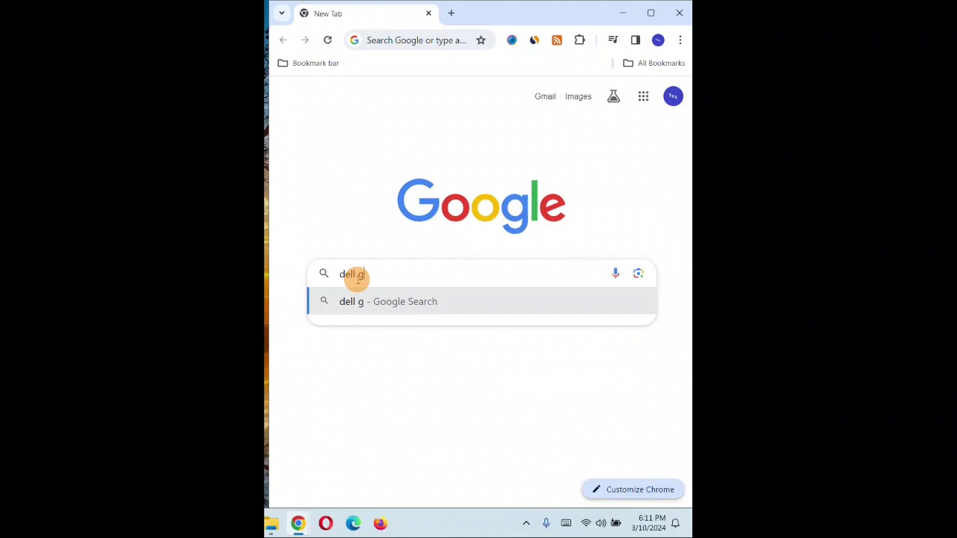
text(7 a)
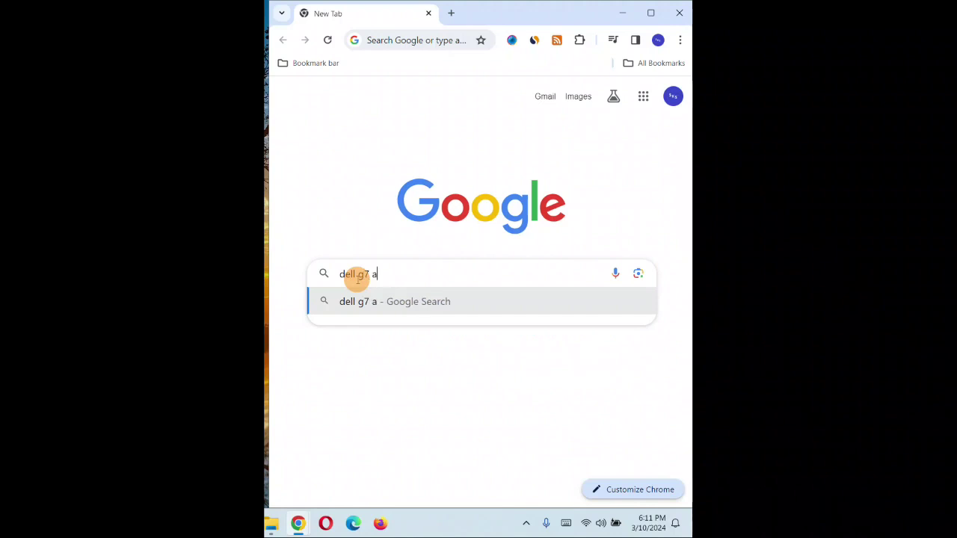
text(udio driver download)
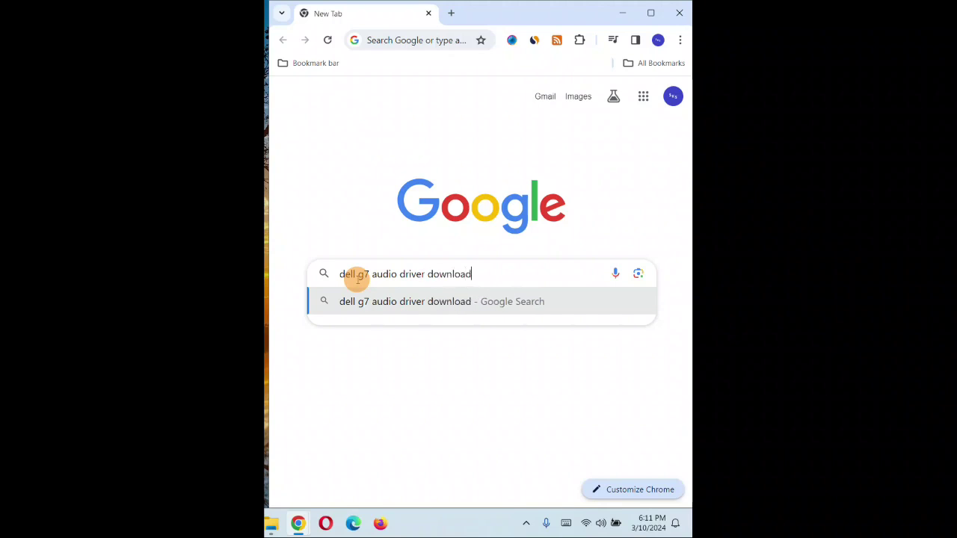
key(Return)
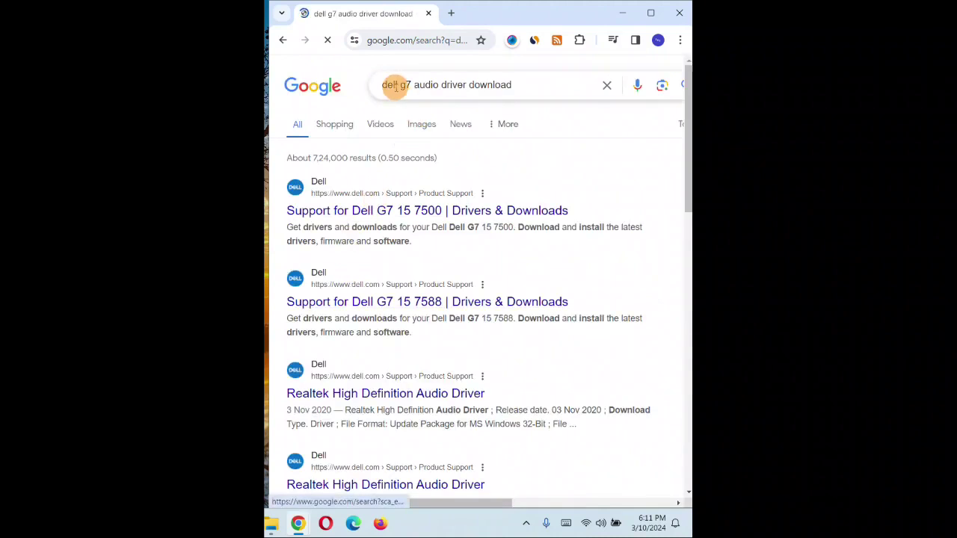
Step: Extend the Google search query with "for wimdows 11" after the existing words
click(523, 88)
text(for wimdo)
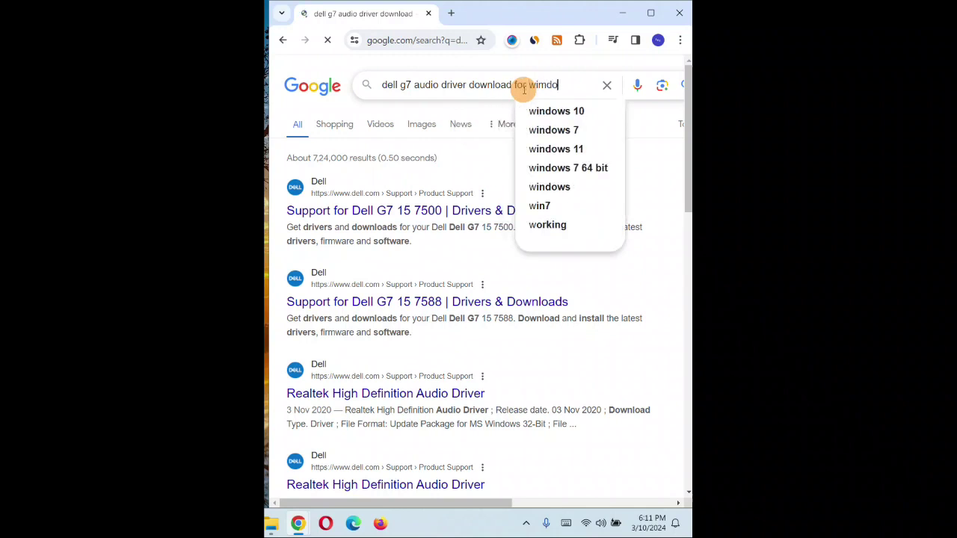
key(BackSpace)
key(BackSpace)
key(BackSpace)
text(ndows 11)
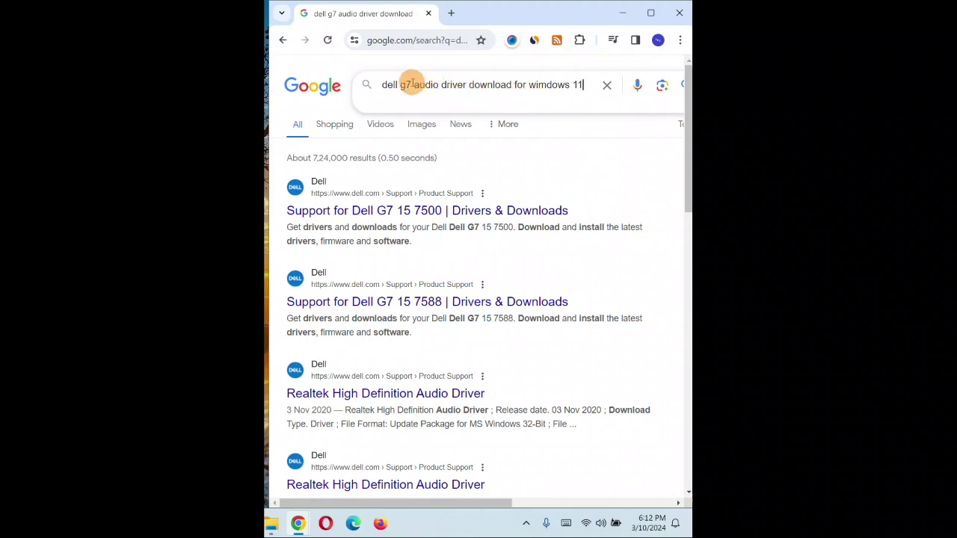
Step: Highlight the laptop model and the Windows version in the search query to point them out
drag(411, 84, 374, 81)
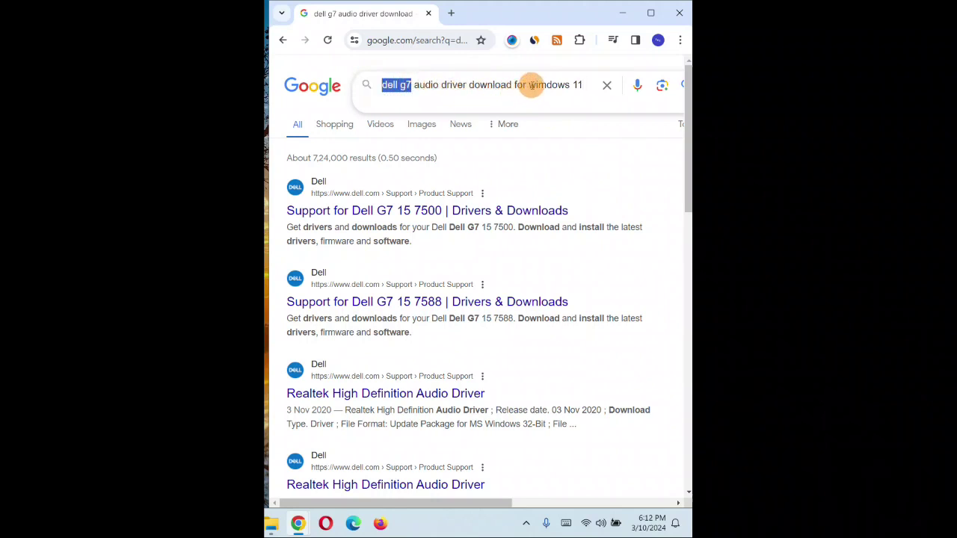
drag(529, 85, 583, 85)
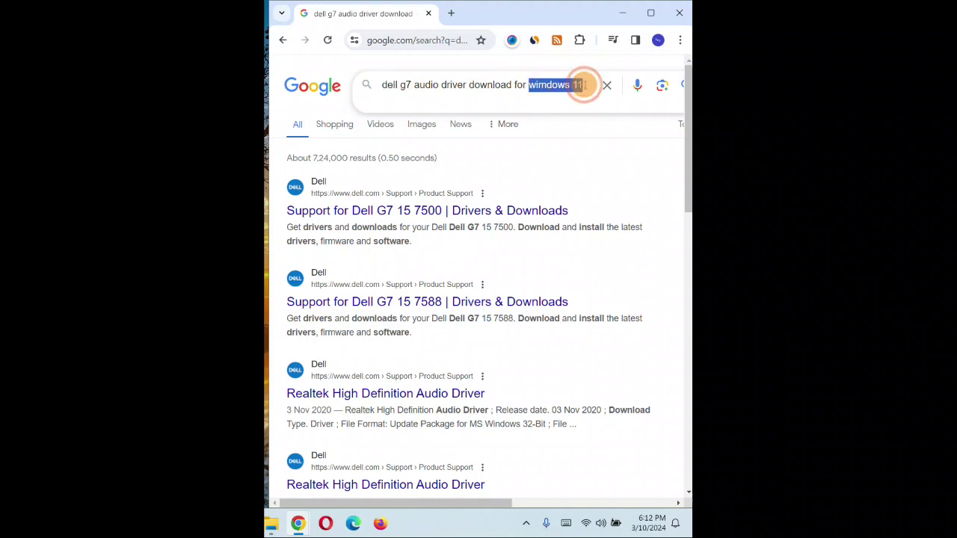
click(583, 84)
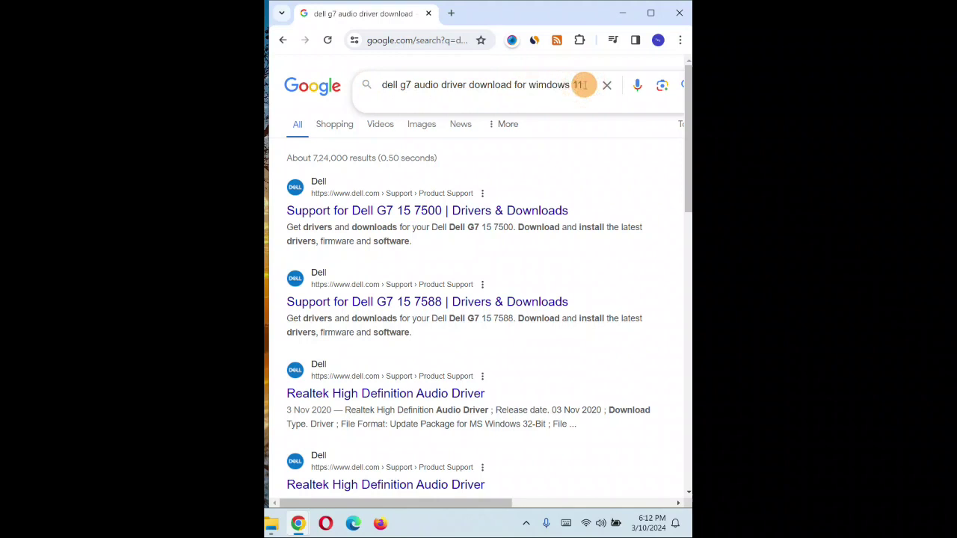
click(583, 84)
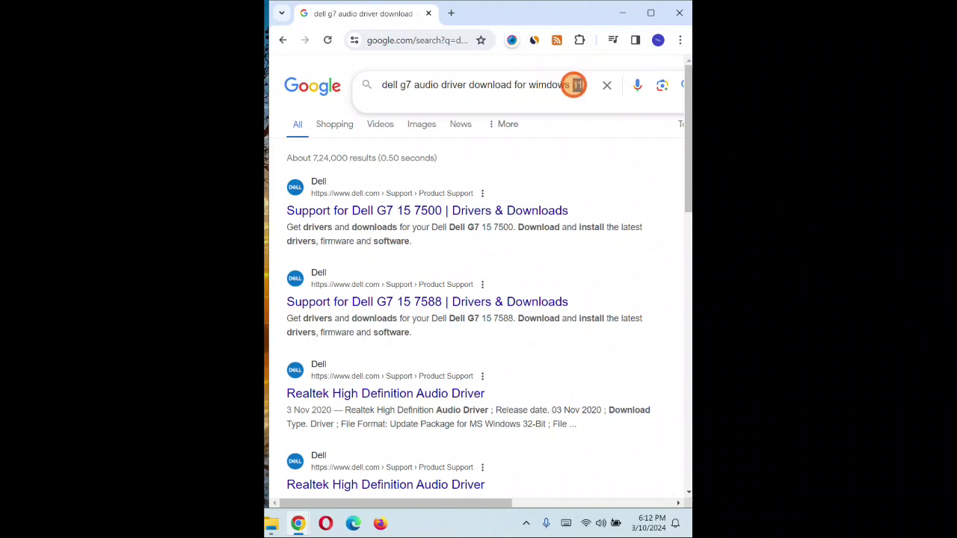
click(585, 84)
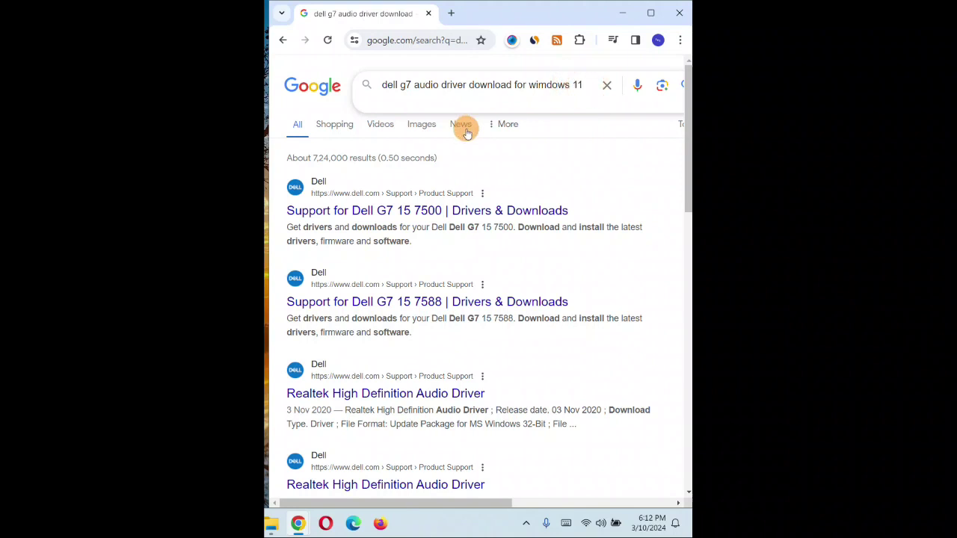
Step: Open Dell's Realtek High Definition Audio Driver page from the search results and download the driver
click(371, 212)
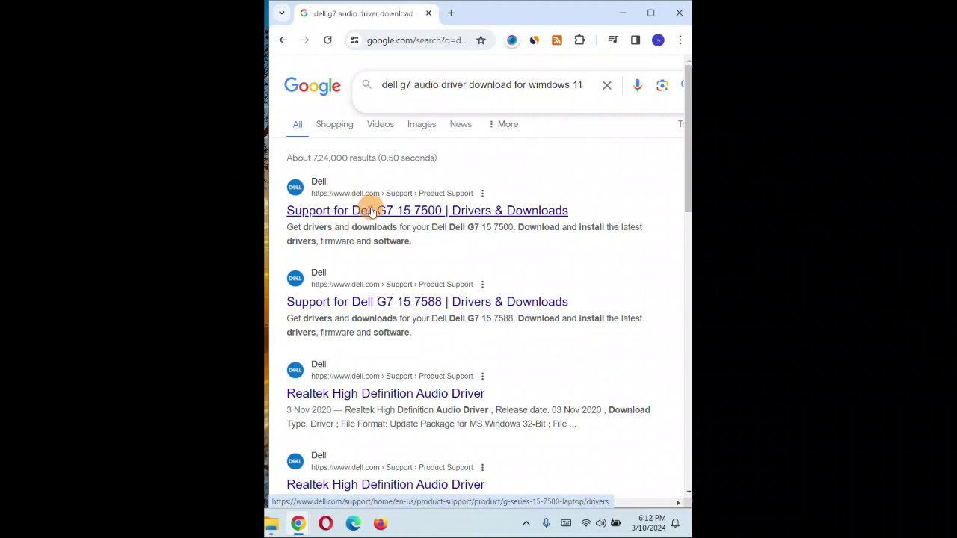
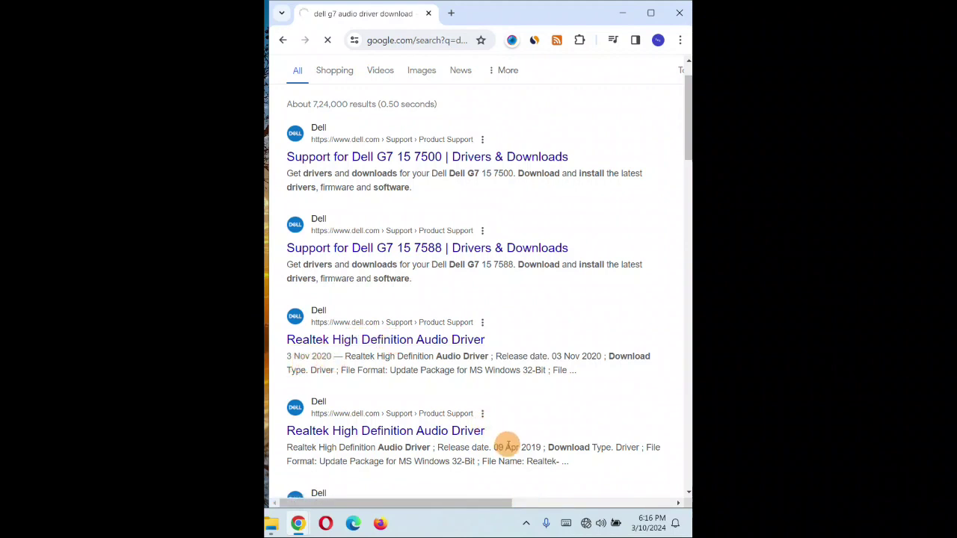
click(429, 409)
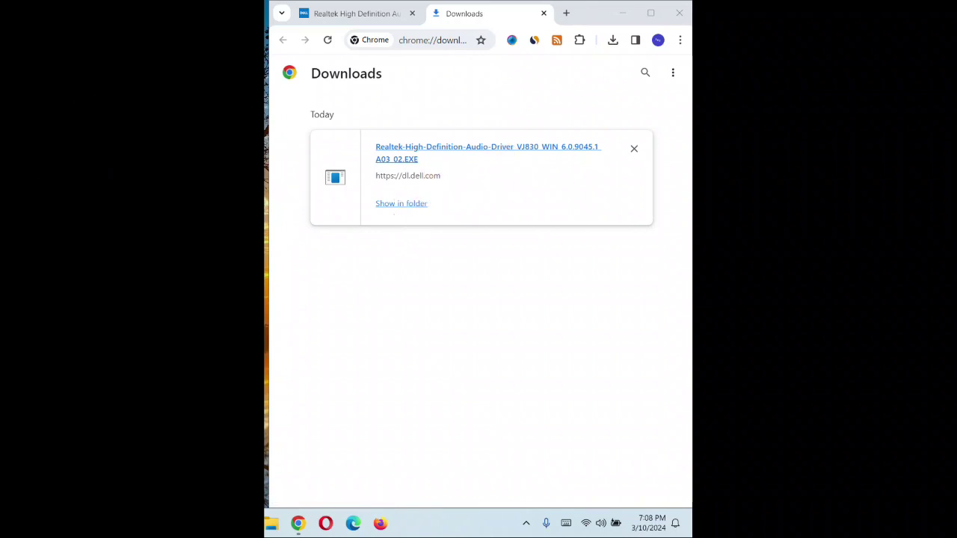
Step: Run the downloaded Realtek High Definition Audio Driver installer from the desktop as administrator
key(super+d)
click(416, 198)
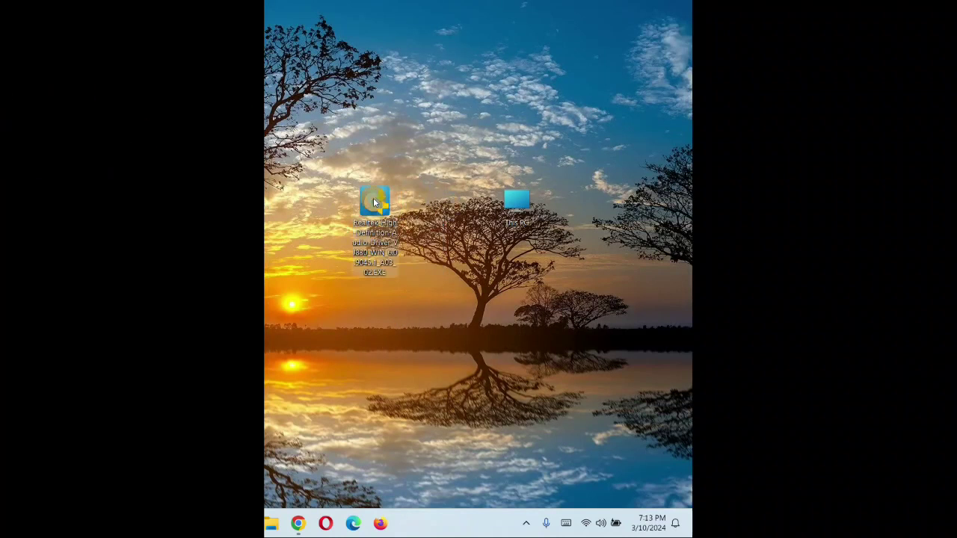
right_click(373, 197)
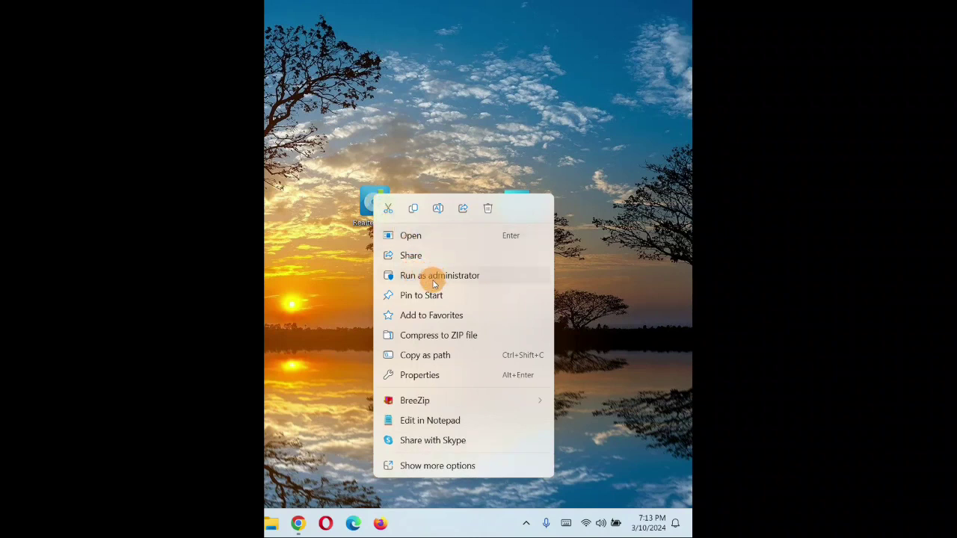
click(319, 289)
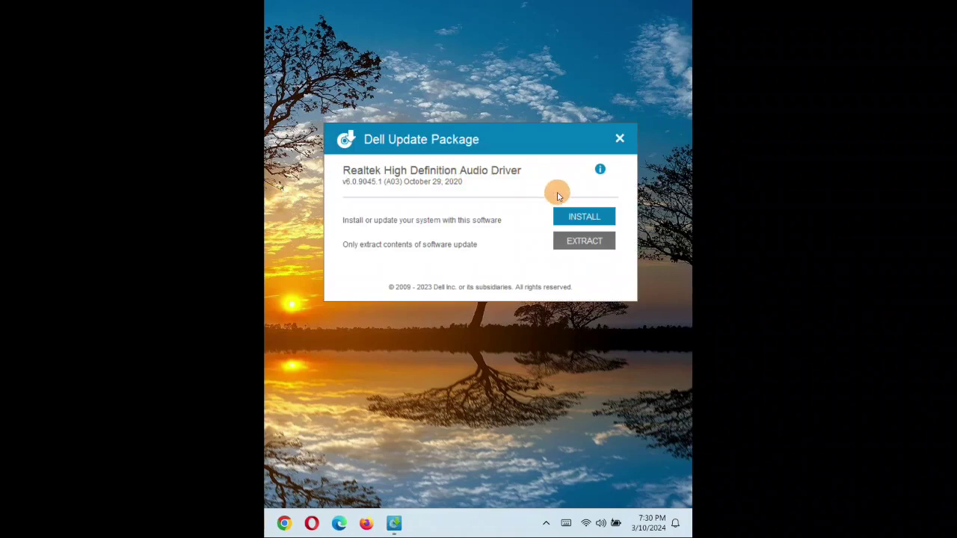
Step: Start the installation from the Dell Update Package and proceed past the Realtek Audio Driver setup wizard's welcome page
click(578, 218)
click(426, 221)
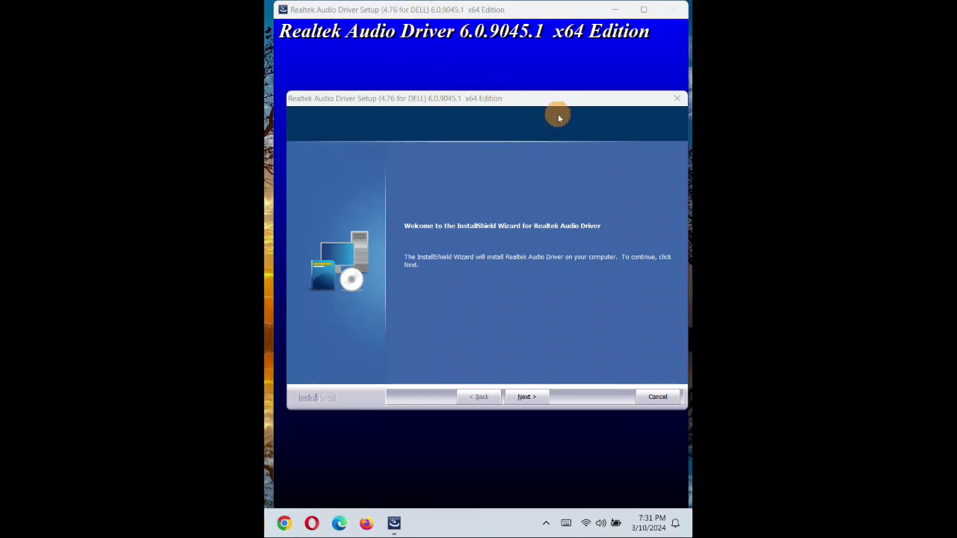
drag(553, 101, 549, 100)
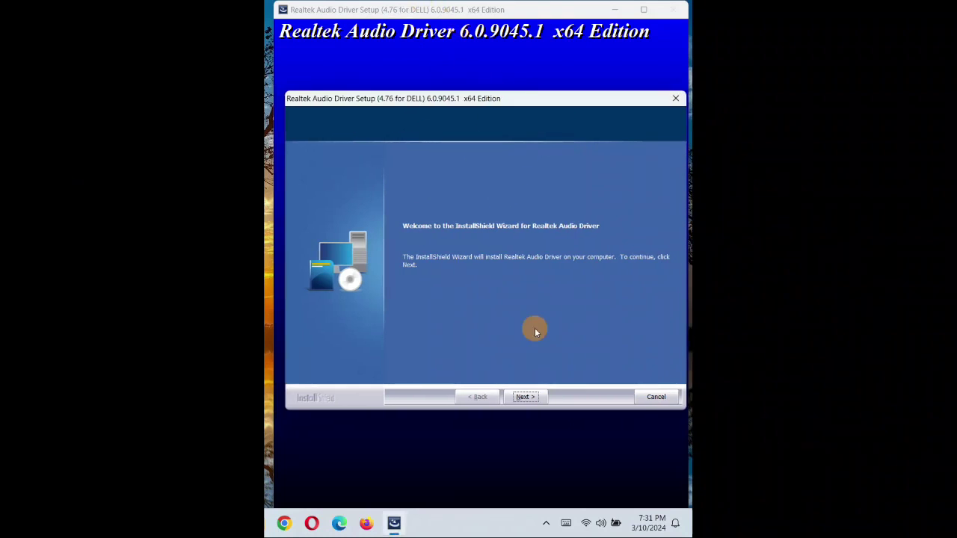
click(528, 397)
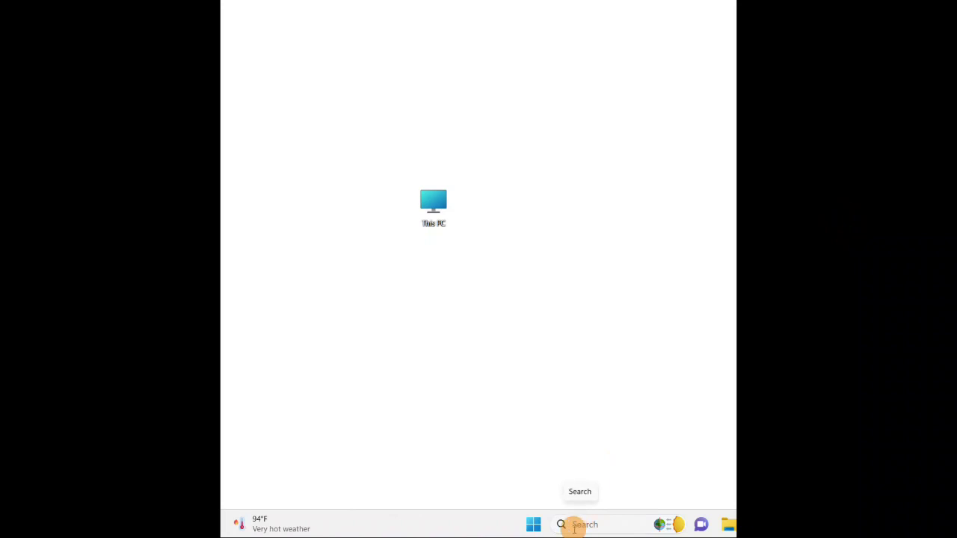
Step: Search Windows for "audio" and open the Manage output sound devices settings
click(574, 525)
text(audio)
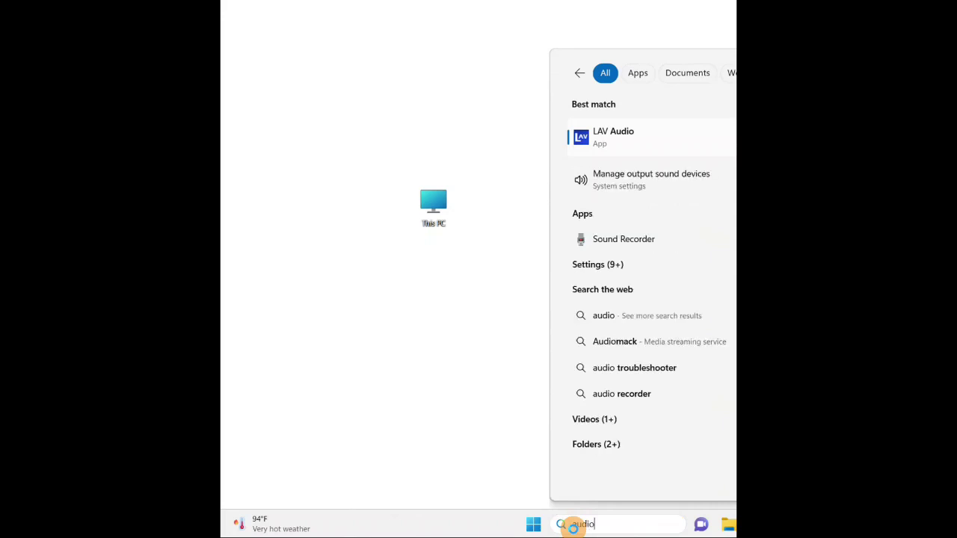
click(644, 179)
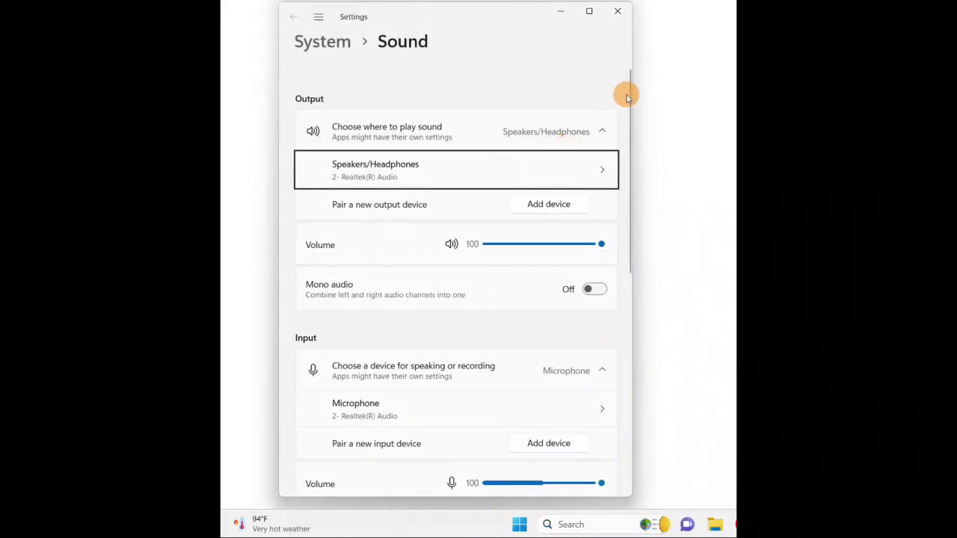
mouse_move(626, 88)
mouse_down()
mouse_move(624, 108)
mouse_move(622, 58)
mouse_move(611, 259)
mouse_move(636, 105)
mouse_move(632, 75)
mouse_up()
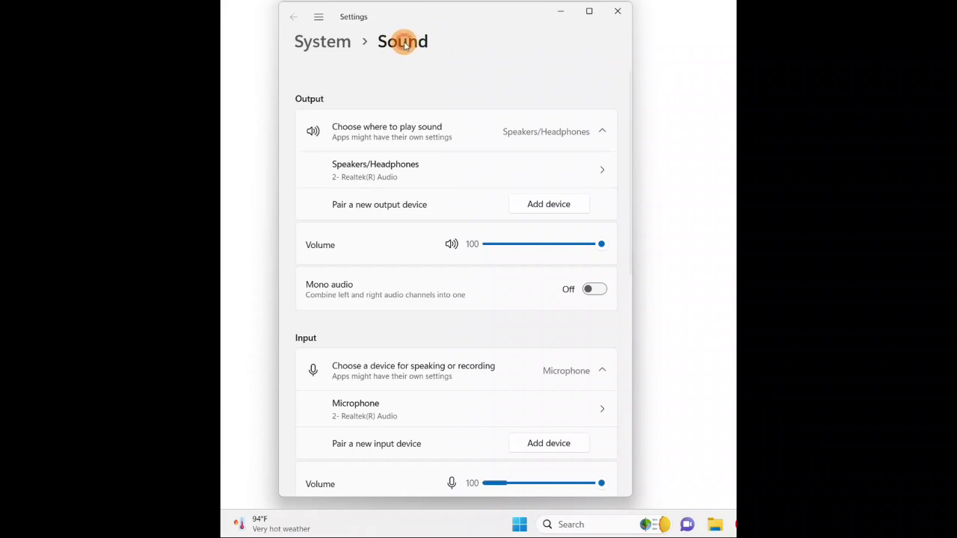
click(318, 17)
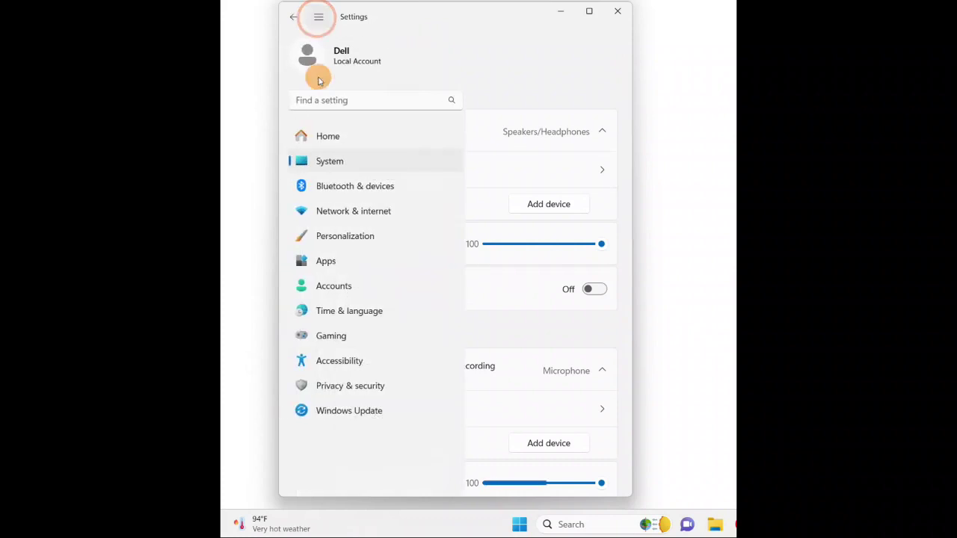
click(566, 17)
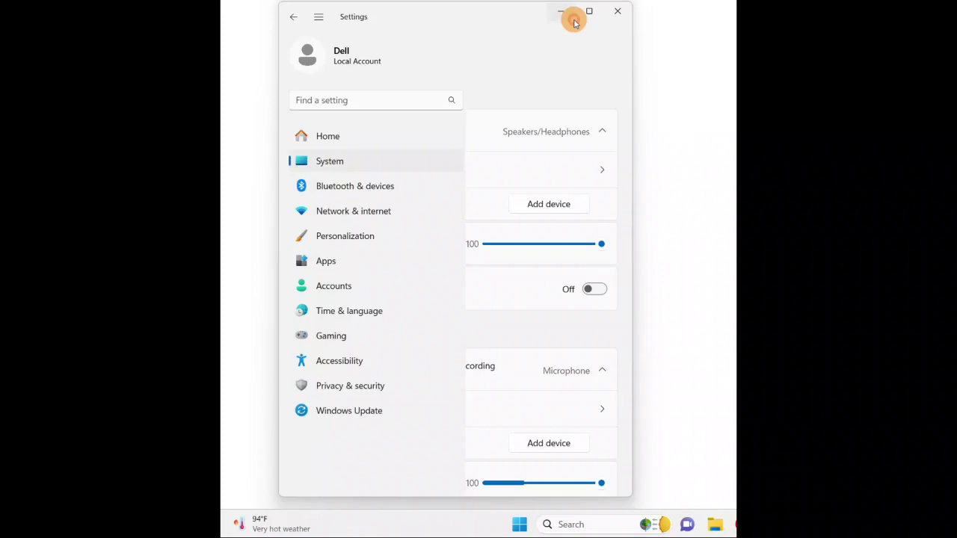
click(874, 527)
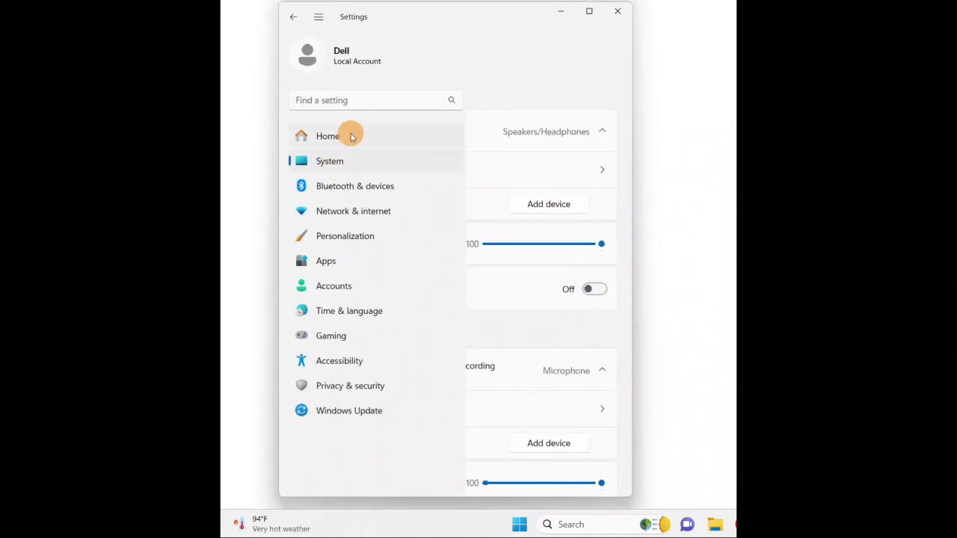
click(293, 17)
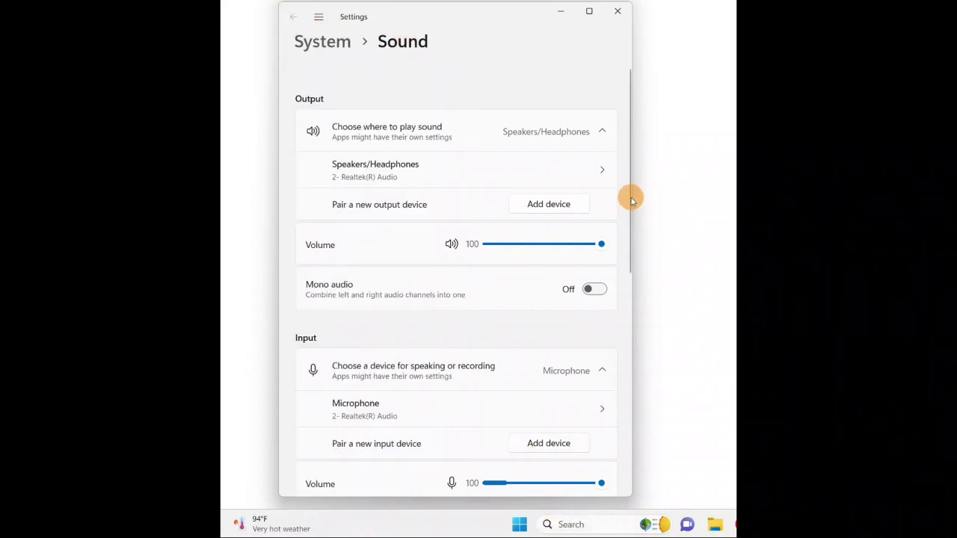
Step: Open More sound settings from the Advanced section and move the Sound dialog over the Settings window
drag(628, 181, 623, 344)
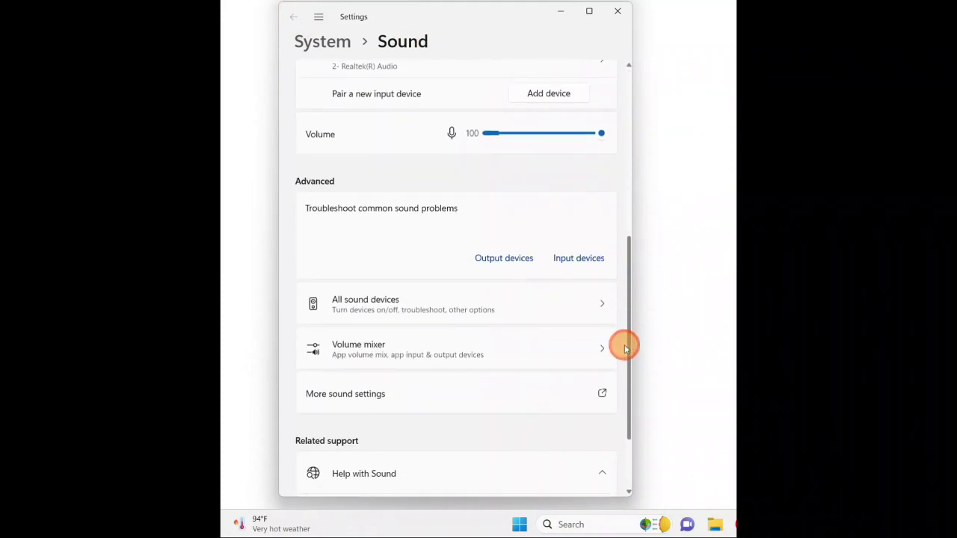
click(602, 394)
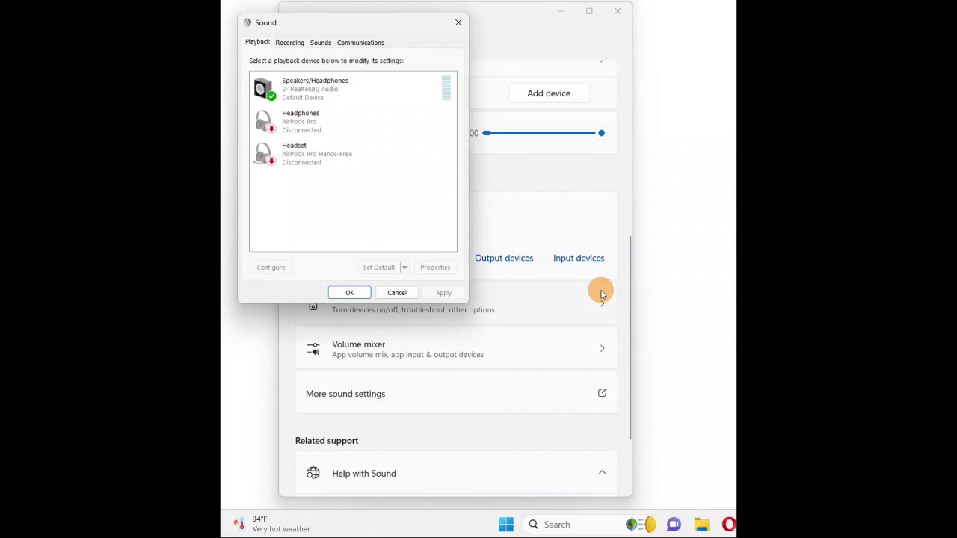
drag(405, 38, 498, 79)
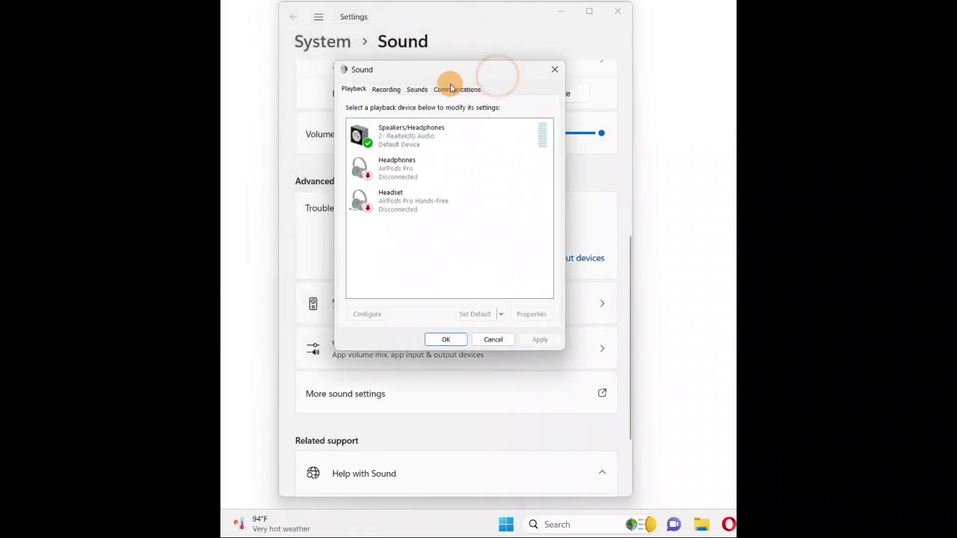
Step: Examine the playback and recording device lists, including the speakers, microphone and AirPods Pro entries
click(387, 147)
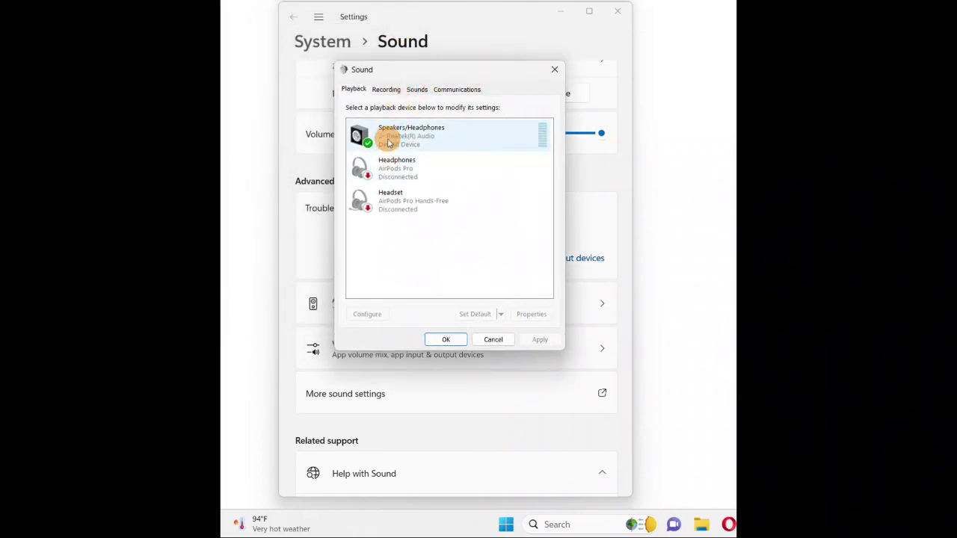
click(386, 90)
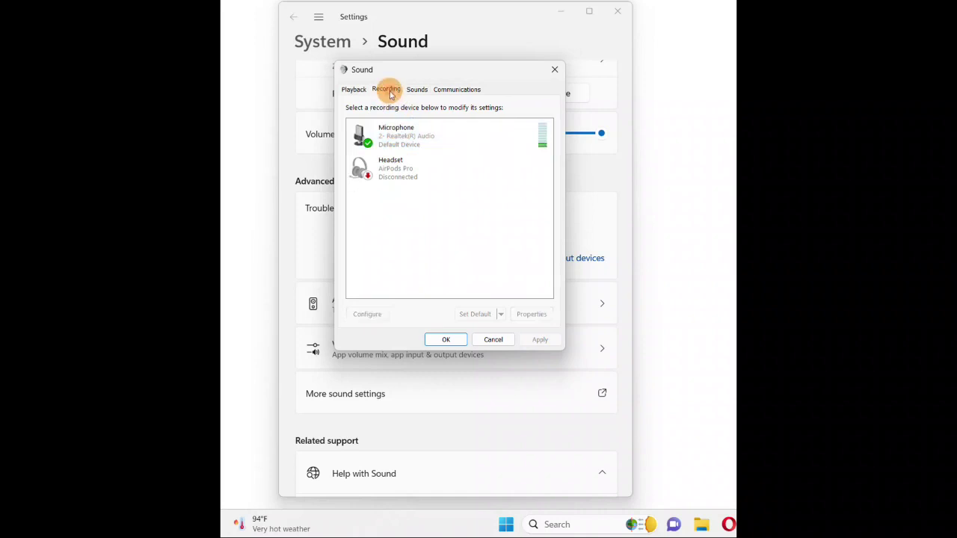
click(354, 89)
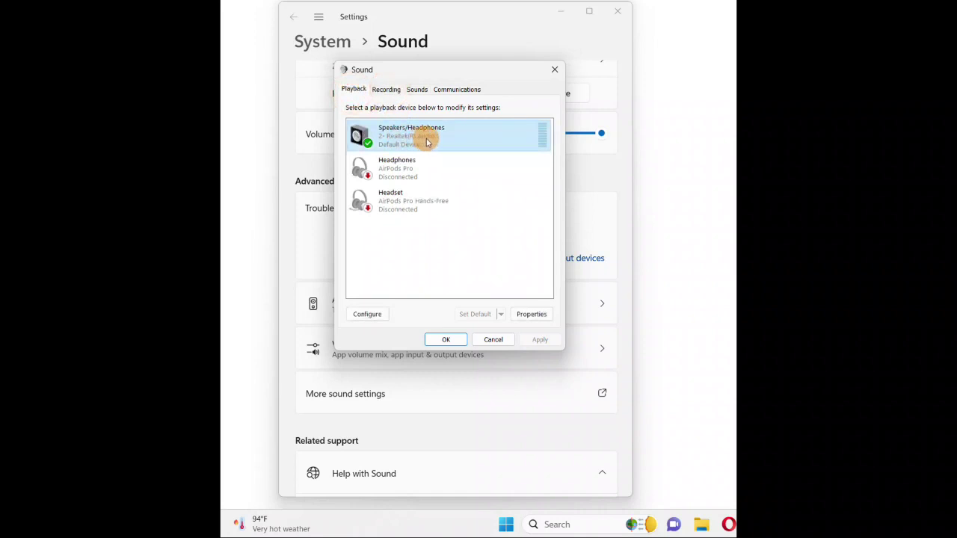
click(394, 171)
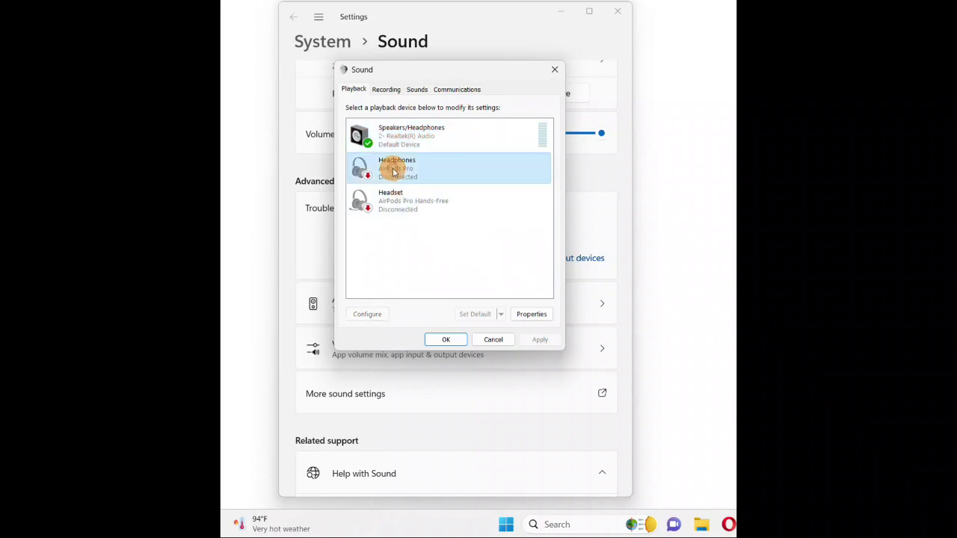
click(390, 200)
click(386, 89)
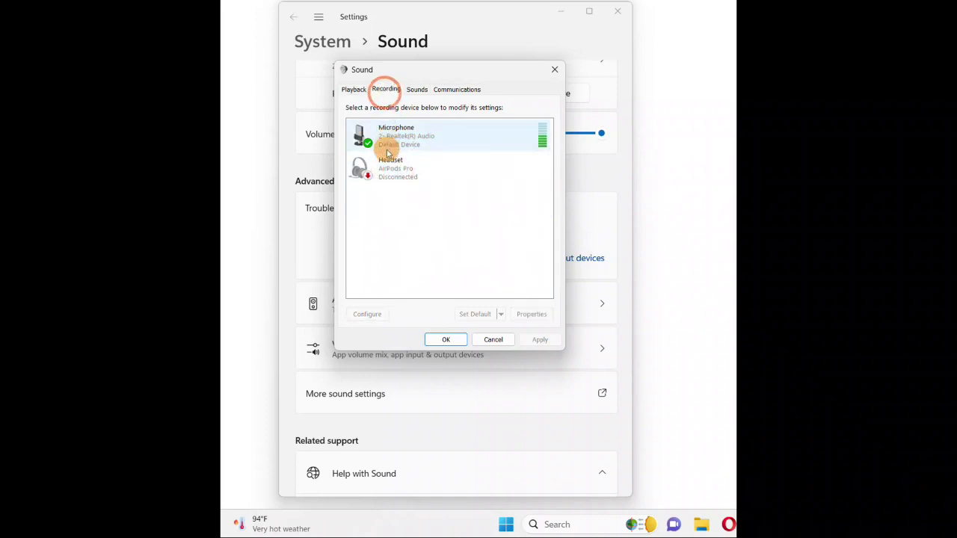
click(389, 172)
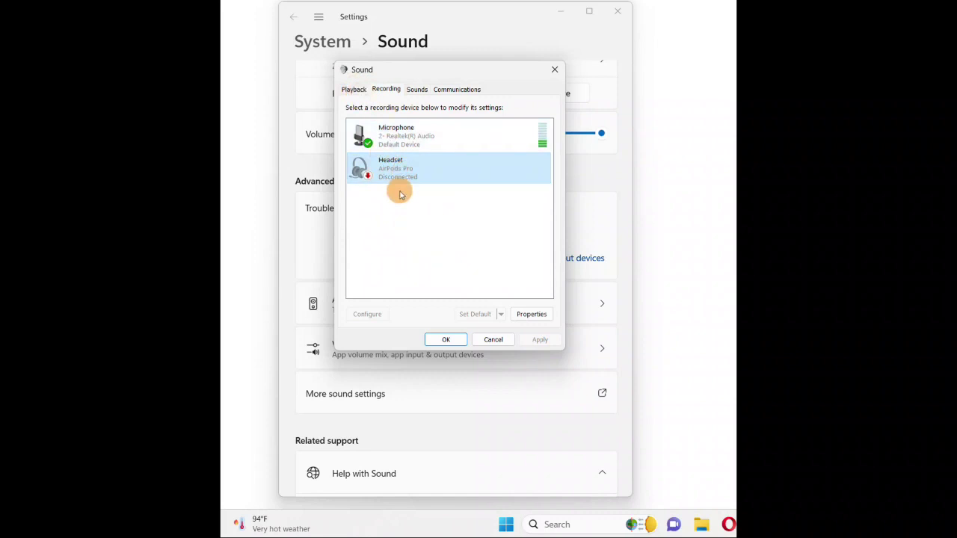
click(368, 90)
click(392, 129)
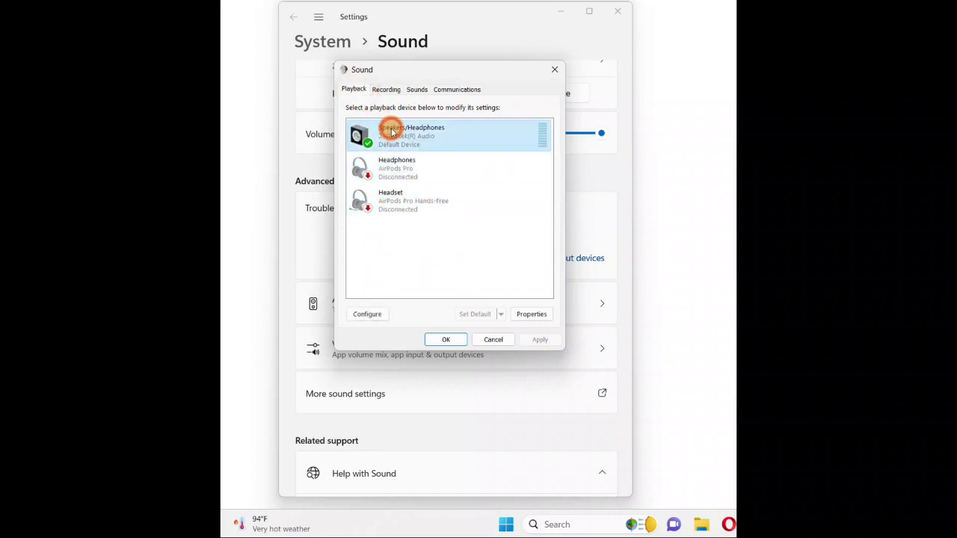
click(386, 89)
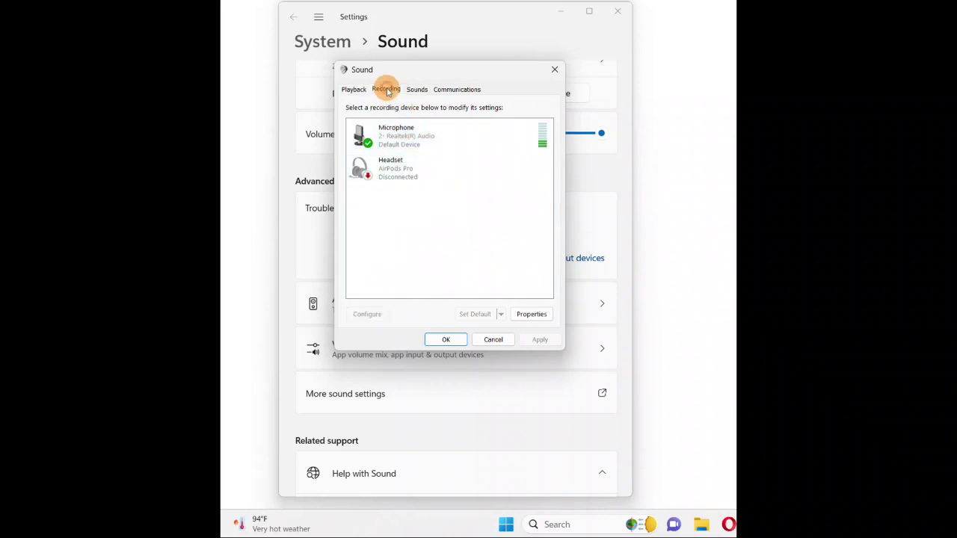
click(390, 160)
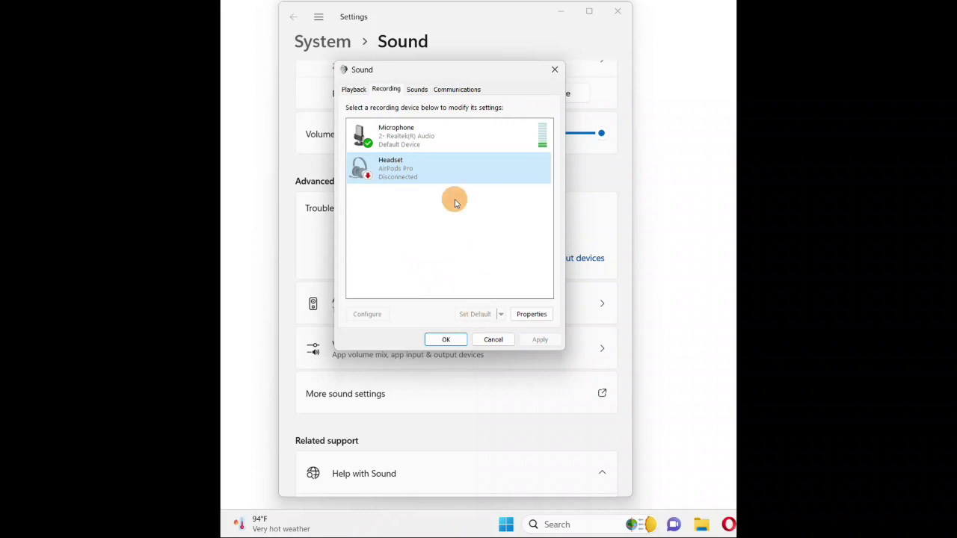
Step: In the Speakers/Headphones playback device's properties, choose 24 bit, 48000 Hz as the default format and test it
click(354, 88)
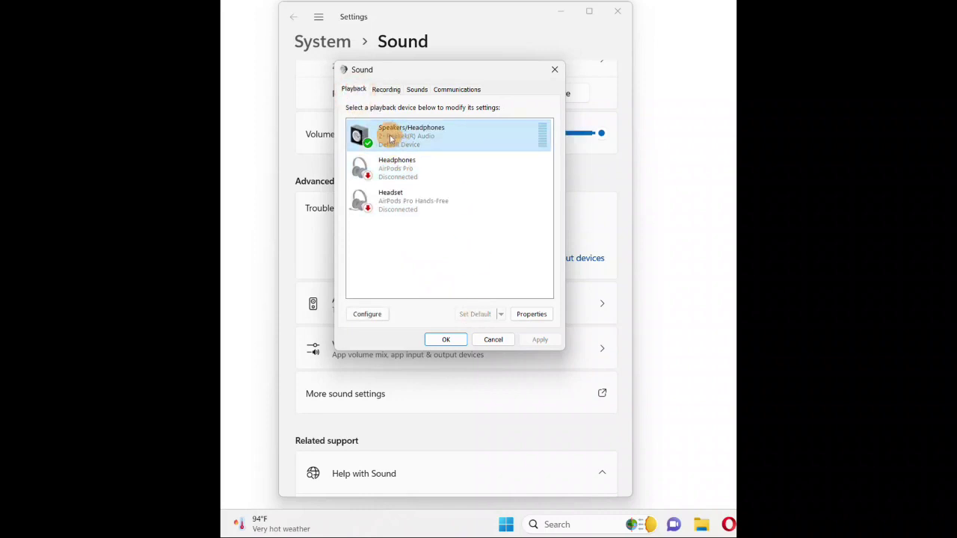
click(540, 315)
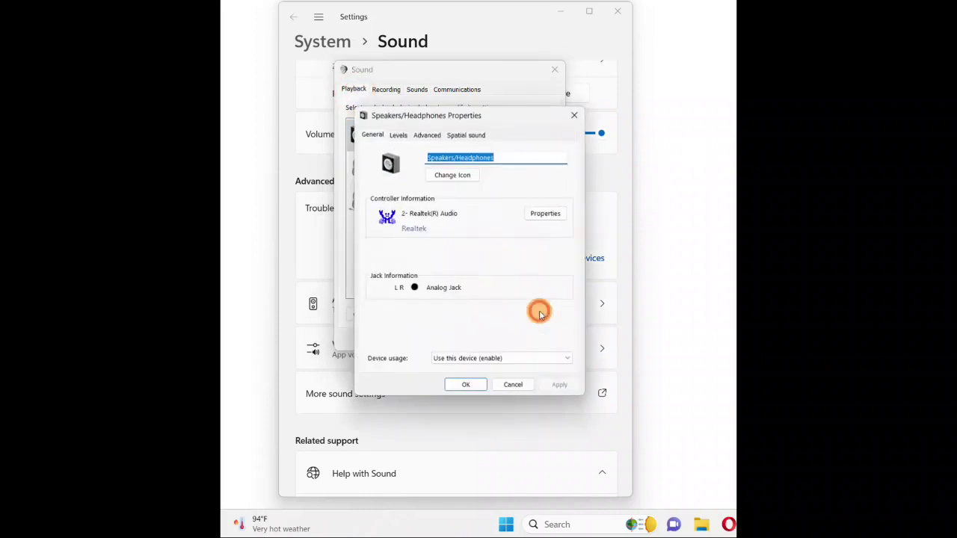
drag(497, 112, 474, 103)
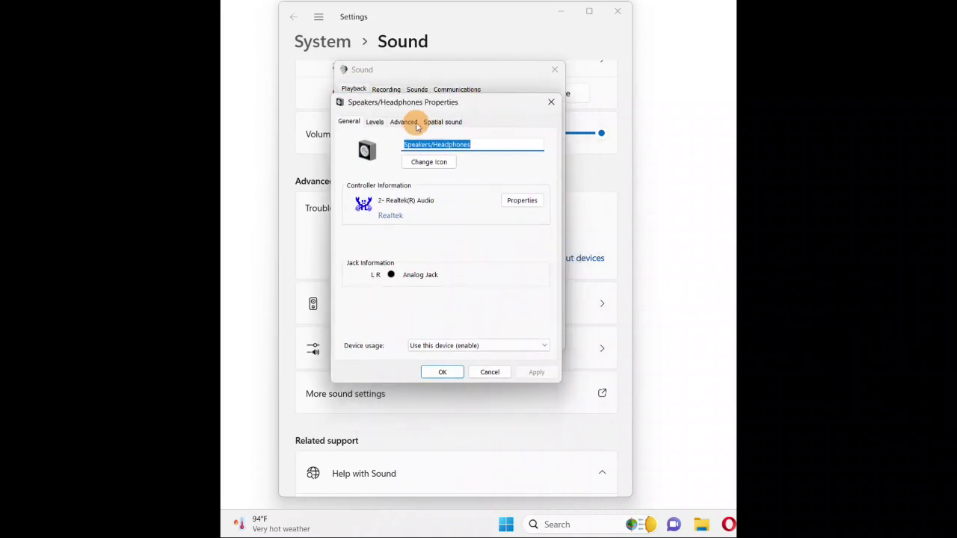
click(404, 121)
click(458, 186)
click(457, 186)
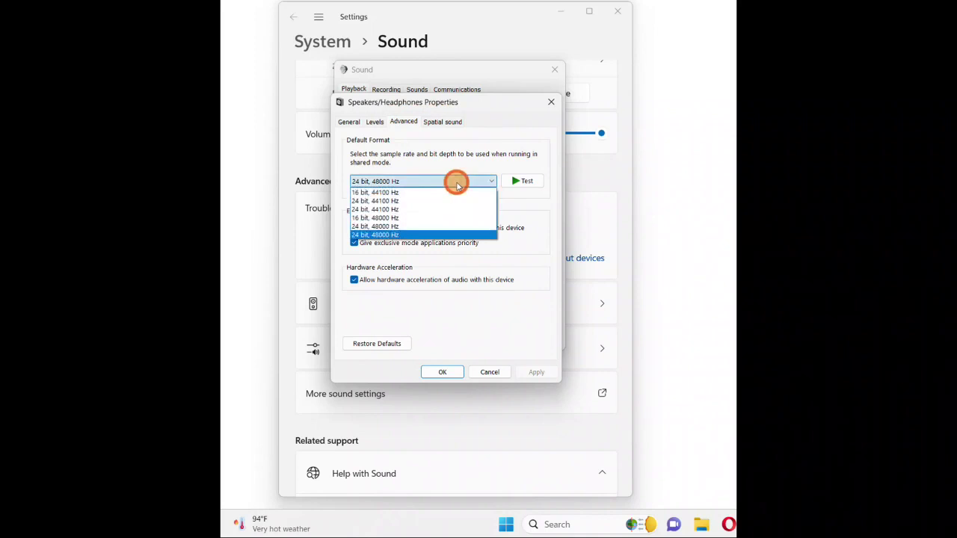
click(378, 235)
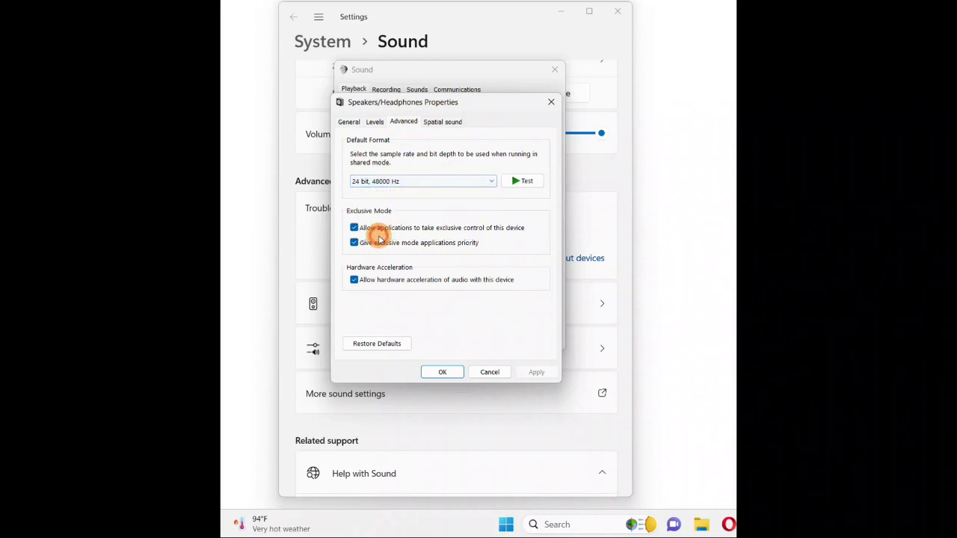
click(525, 182)
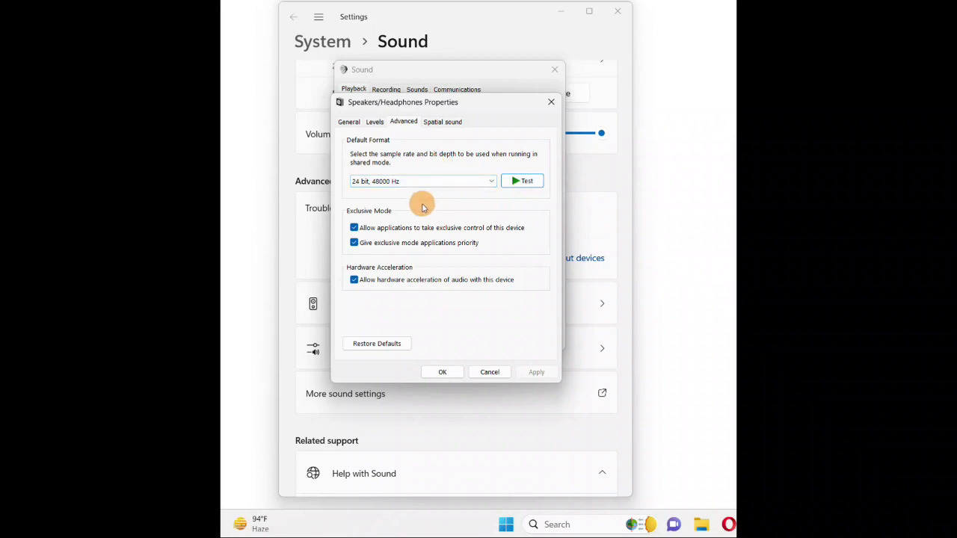
Step: Disallow applications from taking exclusive control of the Speakers/Headphones device and confirm its properties
click(354, 228)
click(452, 376)
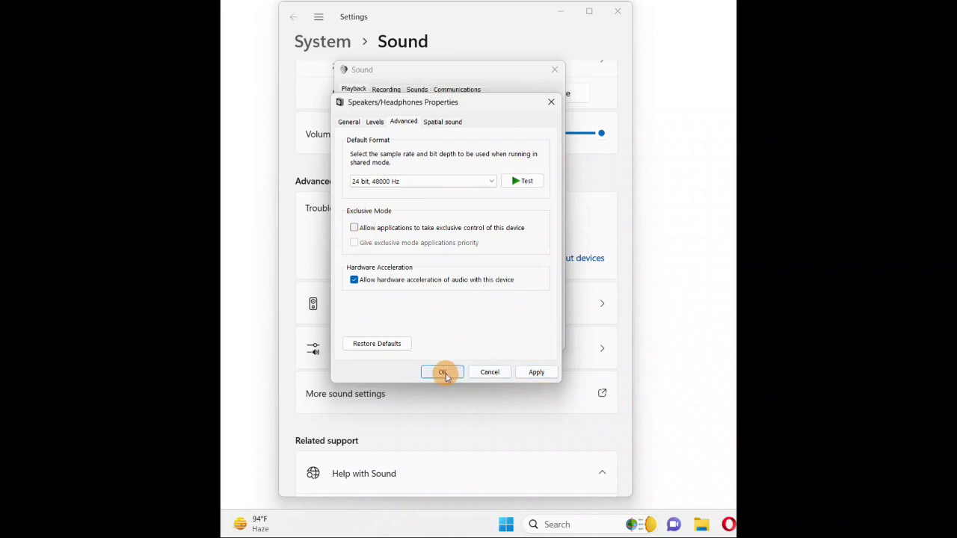
Step: Allow applications to take exclusive control of the Speakers/Headphones device with exclusive mode priority, and confirm its properties
click(355, 229)
click(355, 242)
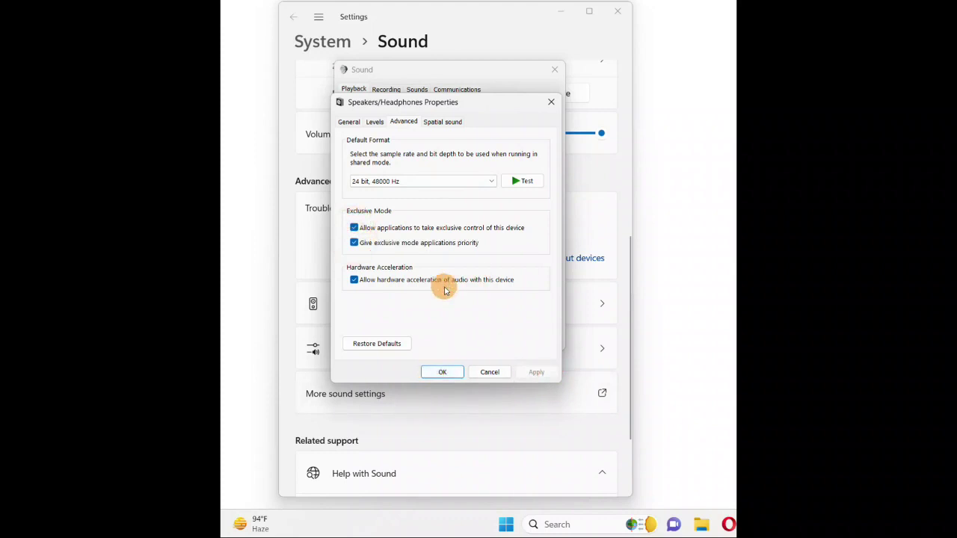
click(440, 372)
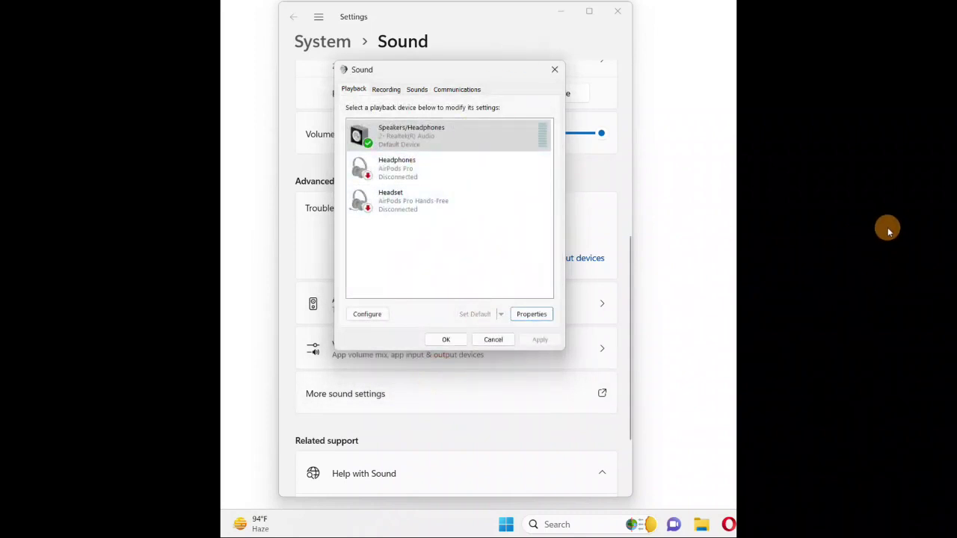
Step: Confirm the Sound dialog and close the Settings window
click(884, 228)
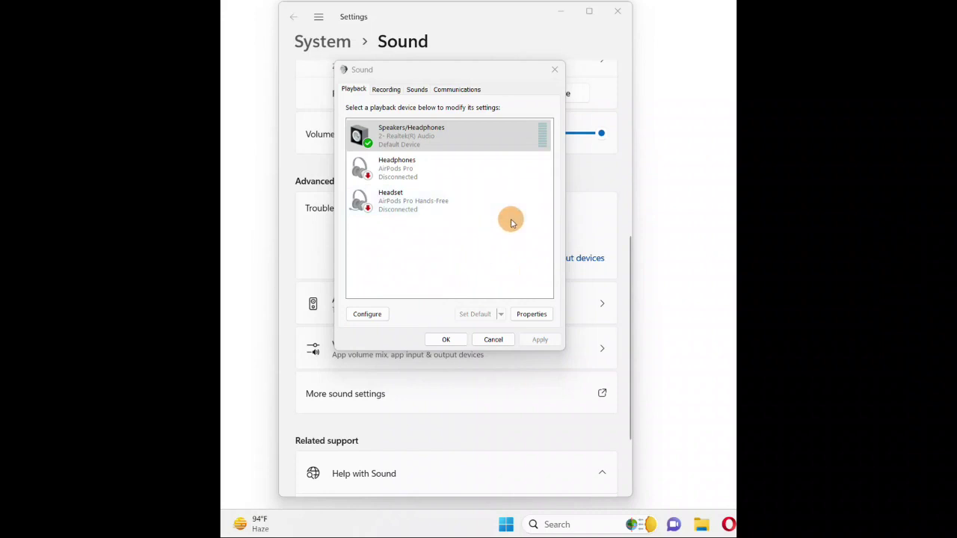
click(448, 341)
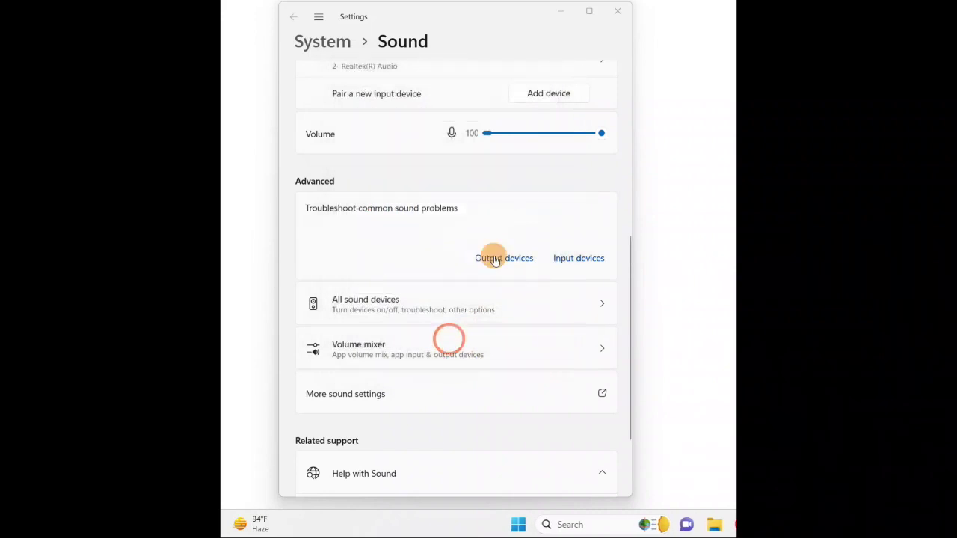
click(617, 15)
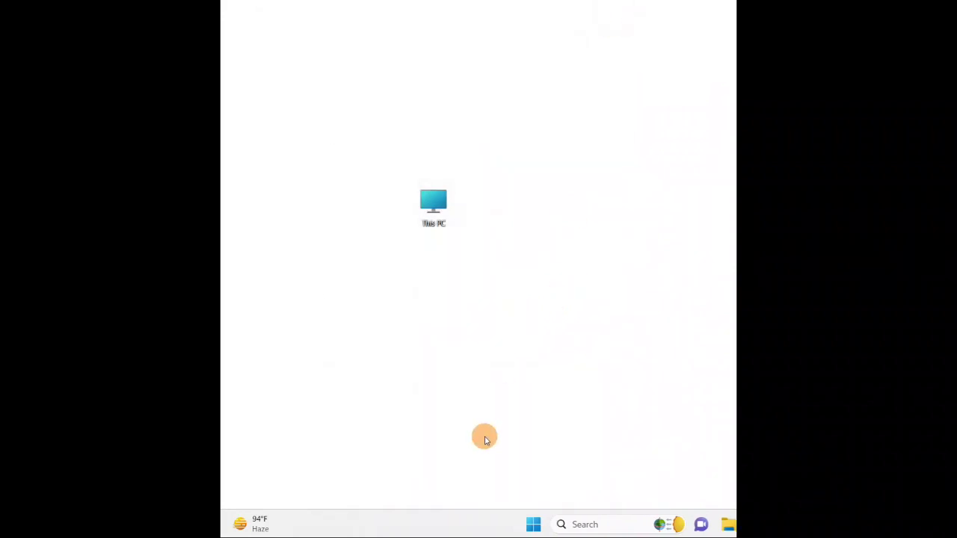
Step: Open the Services console by running services.msc and move its window fully into view
key(super+r)
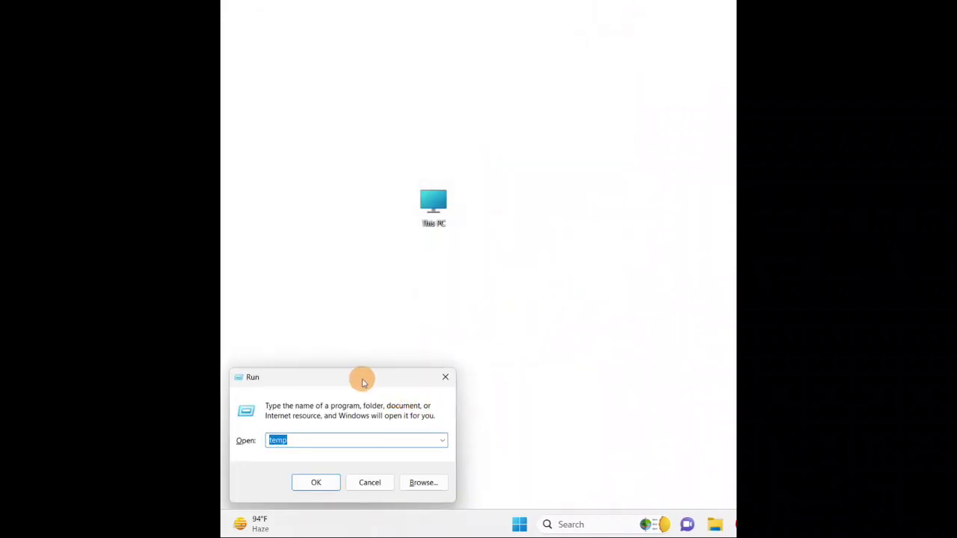
drag(361, 382, 512, 296)
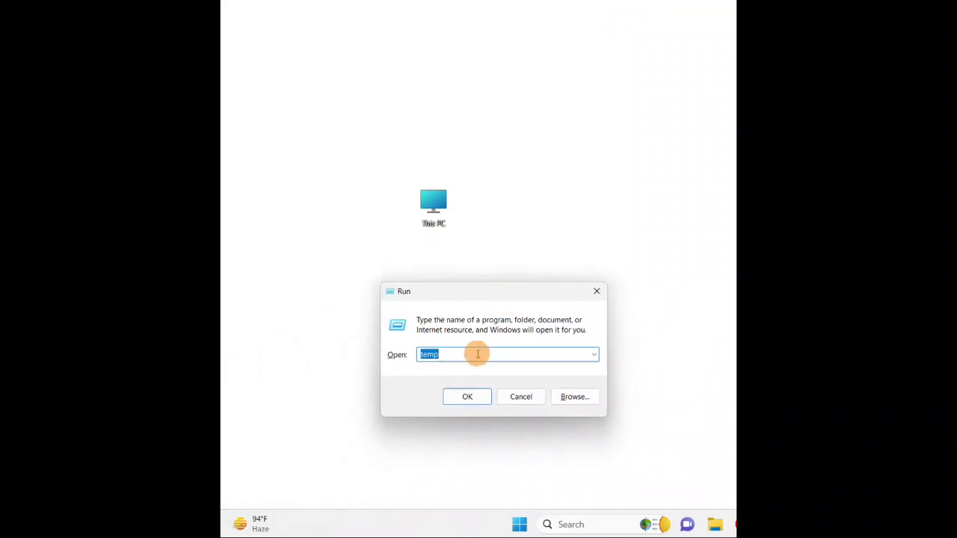
text(ser)
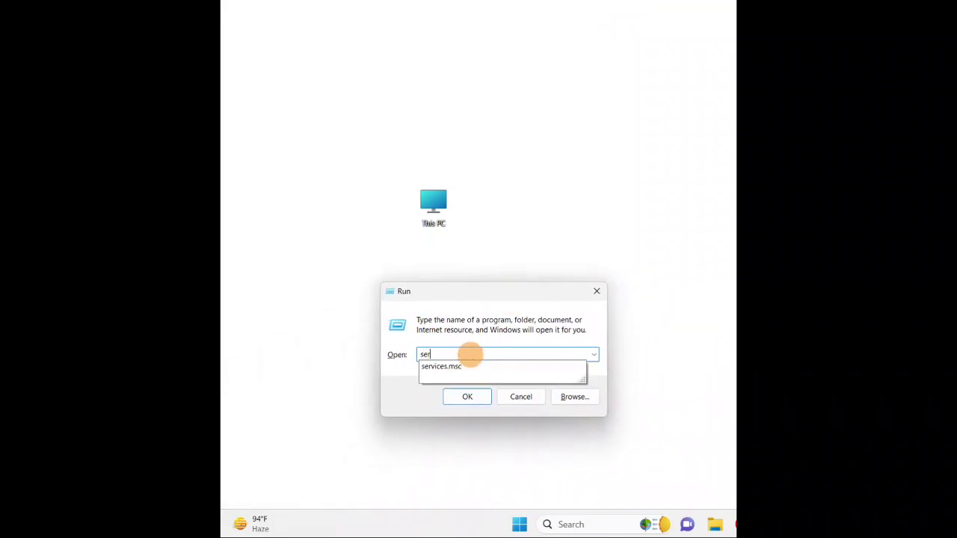
click(464, 367)
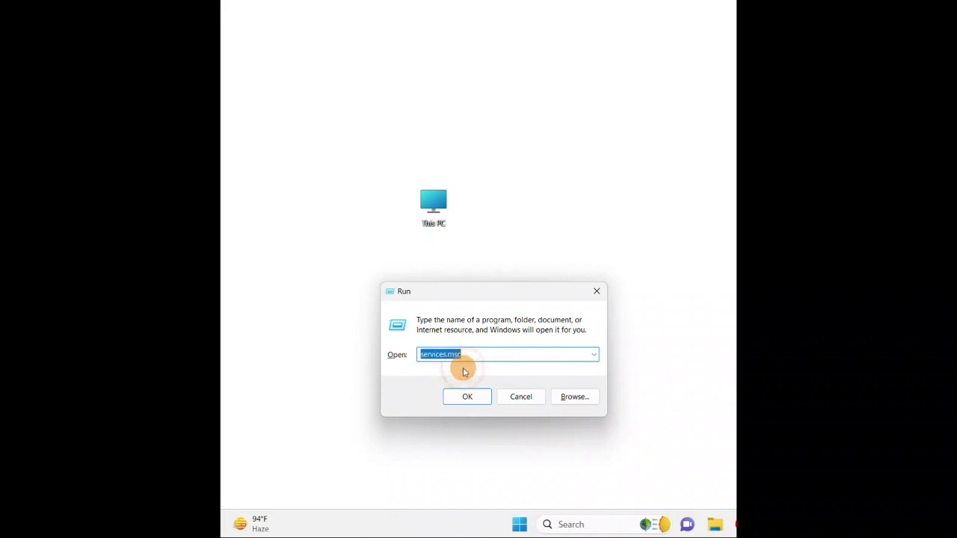
click(466, 396)
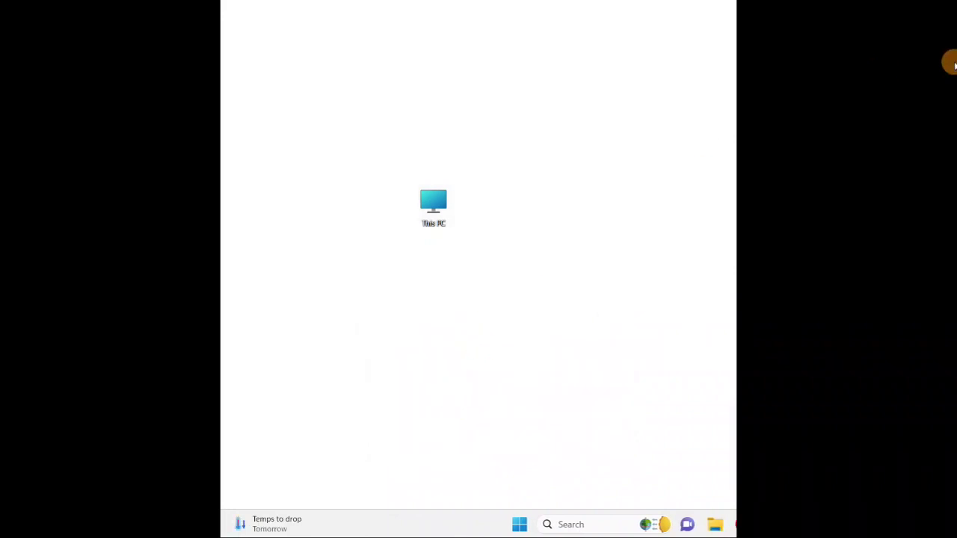
drag(729, 45, 561, 25)
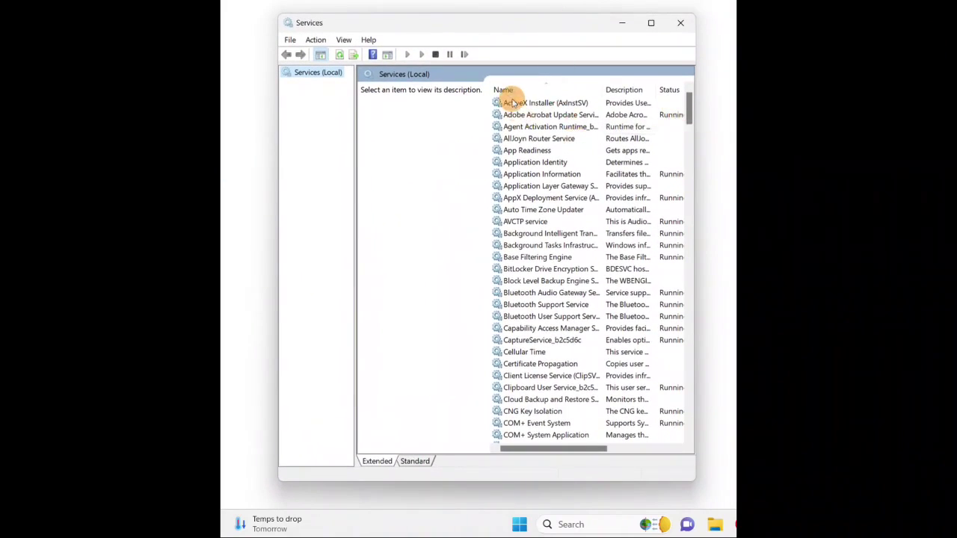
Step: Review the Windows Audio service's startup type, choosing Automatic, and close its properties without applying, along with the Services console
drag(690, 110, 687, 368)
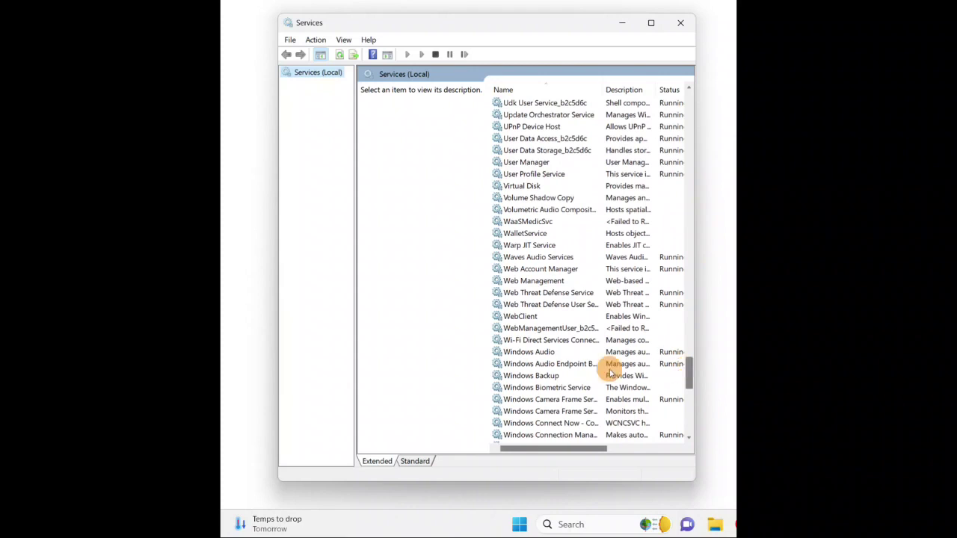
click(533, 353)
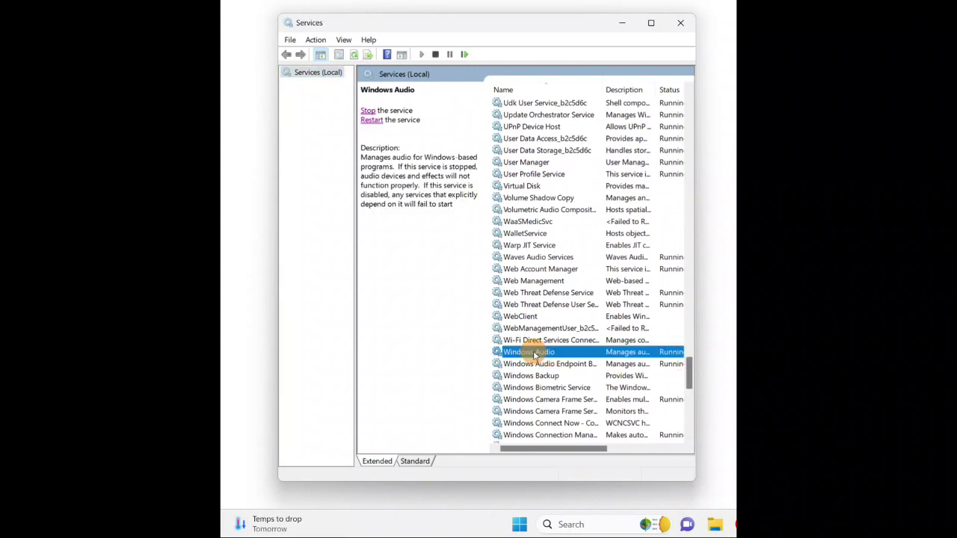
right_click(533, 354)
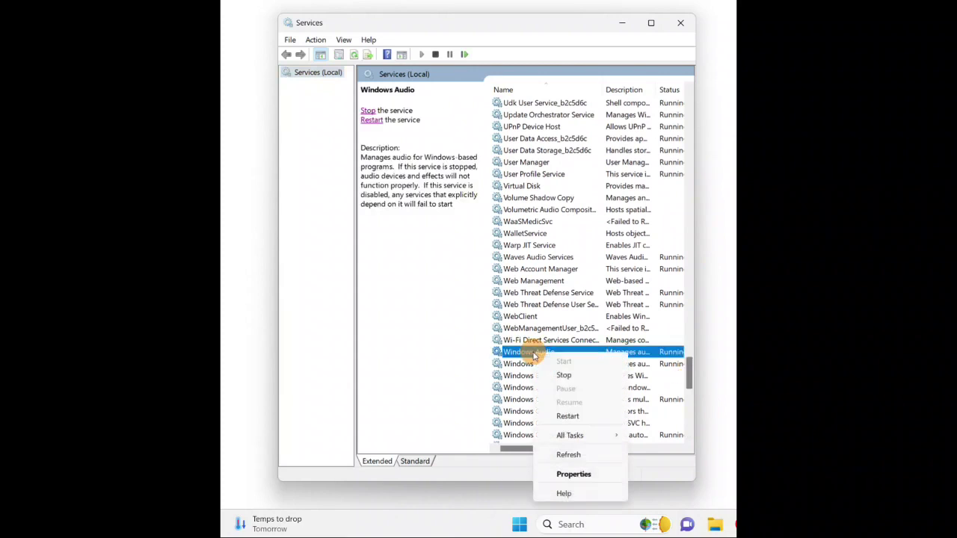
click(576, 474)
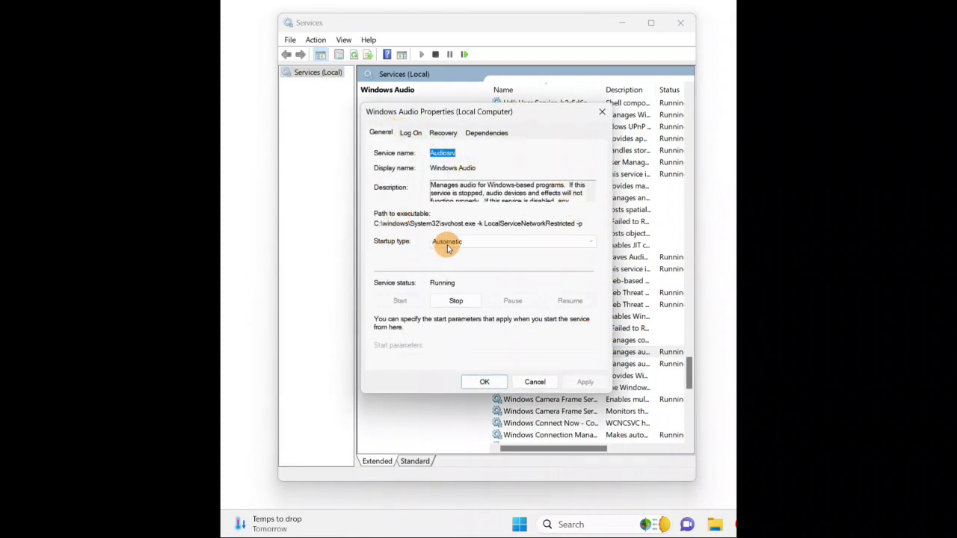
click(483, 241)
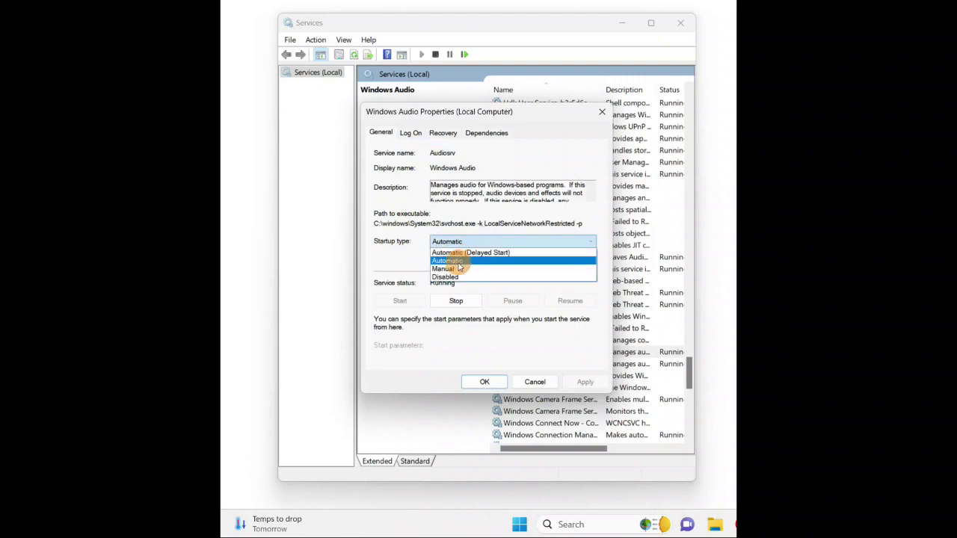
click(458, 262)
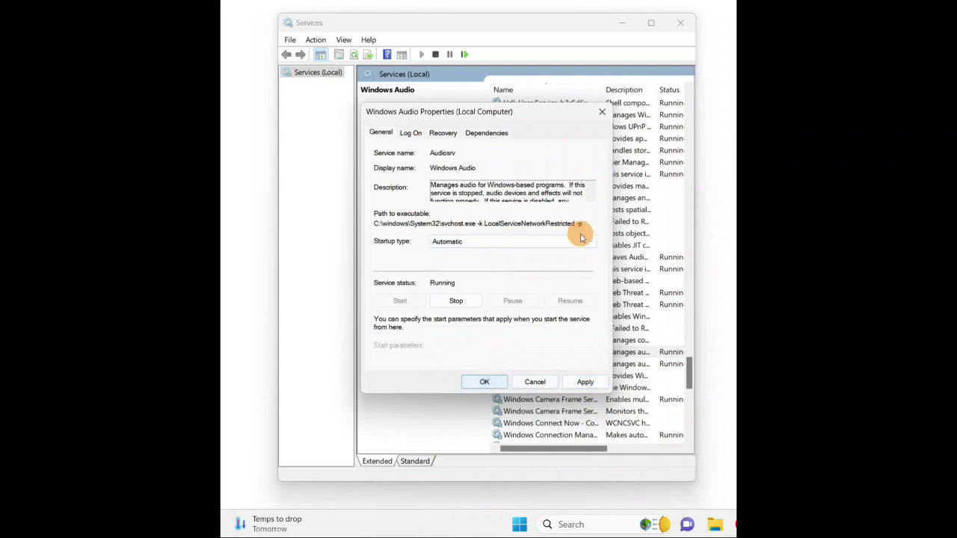
click(602, 110)
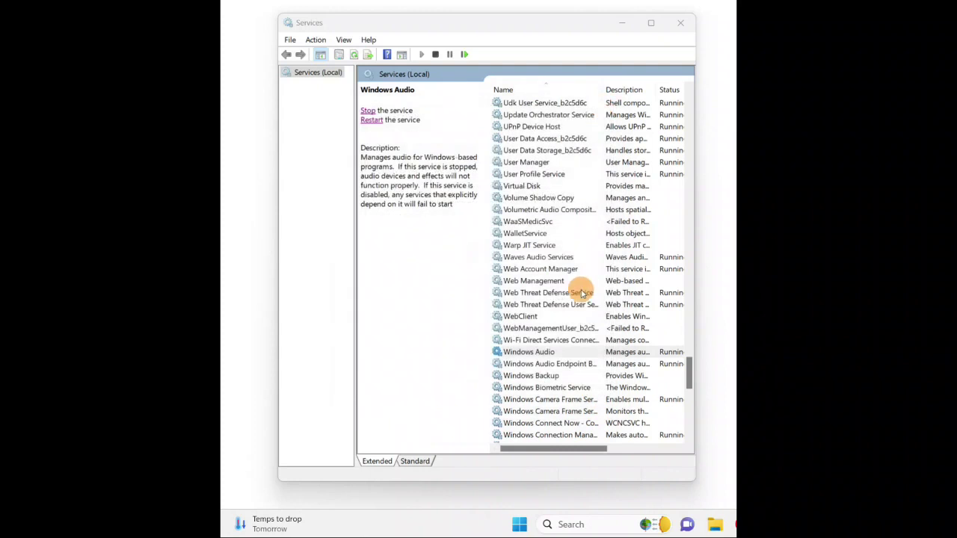
click(524, 352)
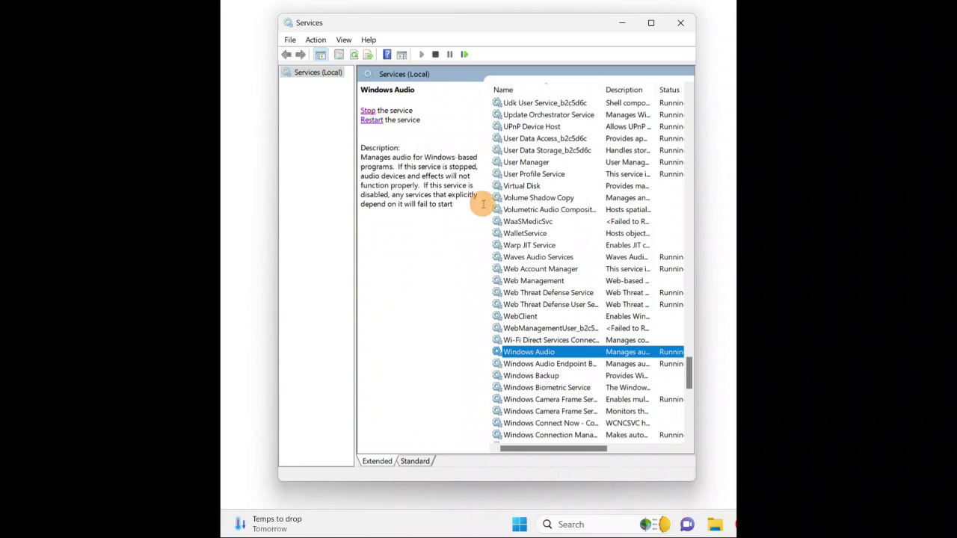
click(681, 23)
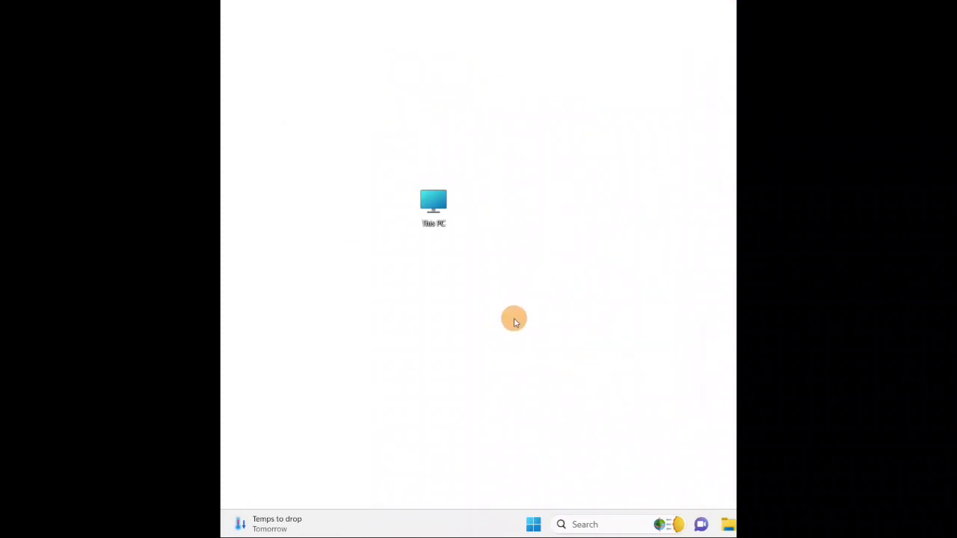